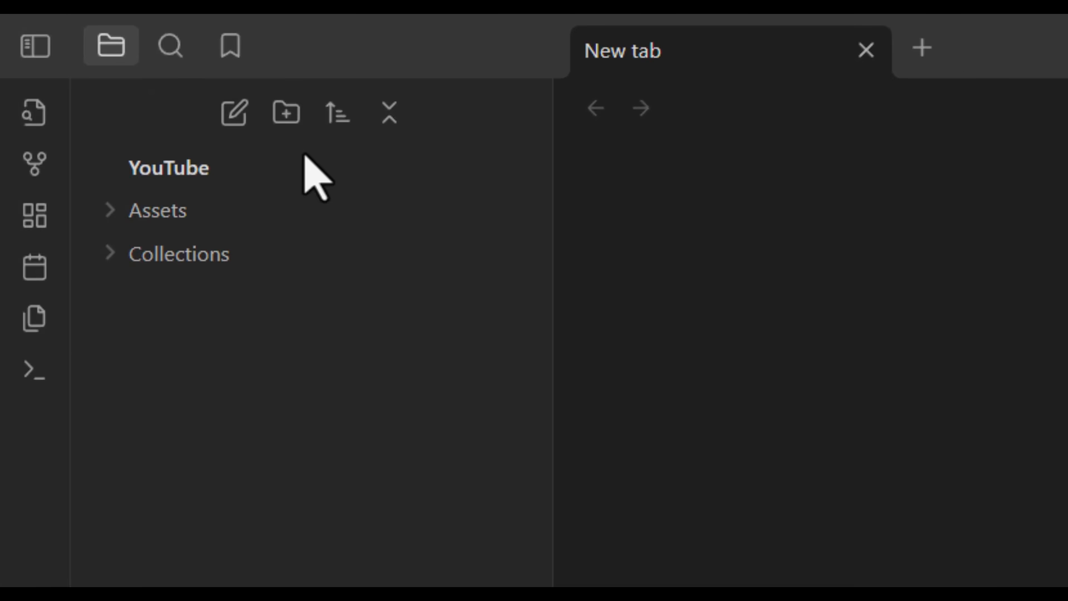
Create a new folder named 01-Journal at the root of the YouTube vault
click(290, 124)
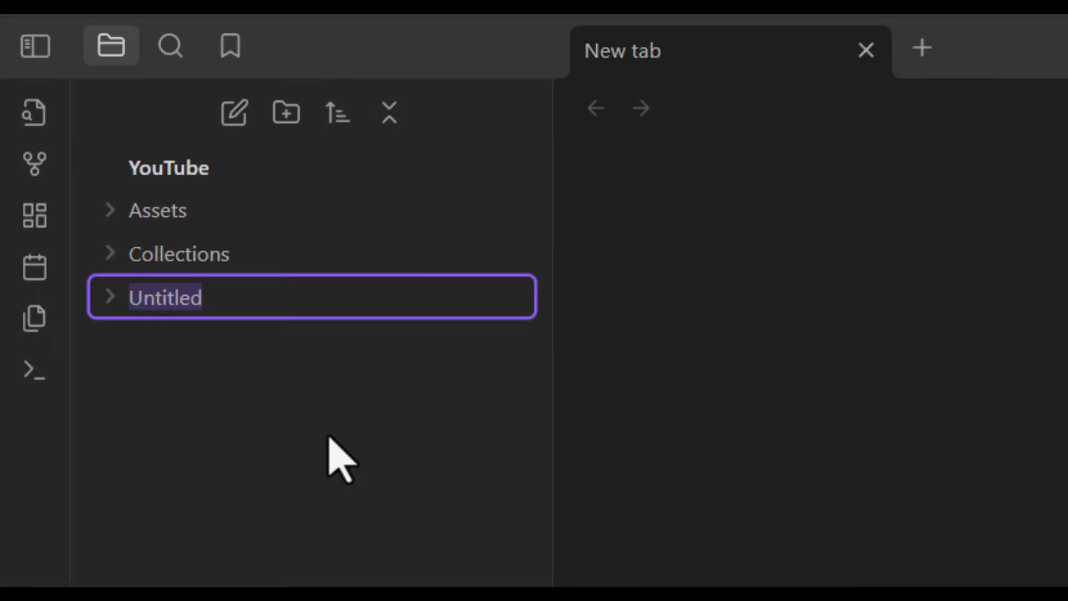
text(01-J)
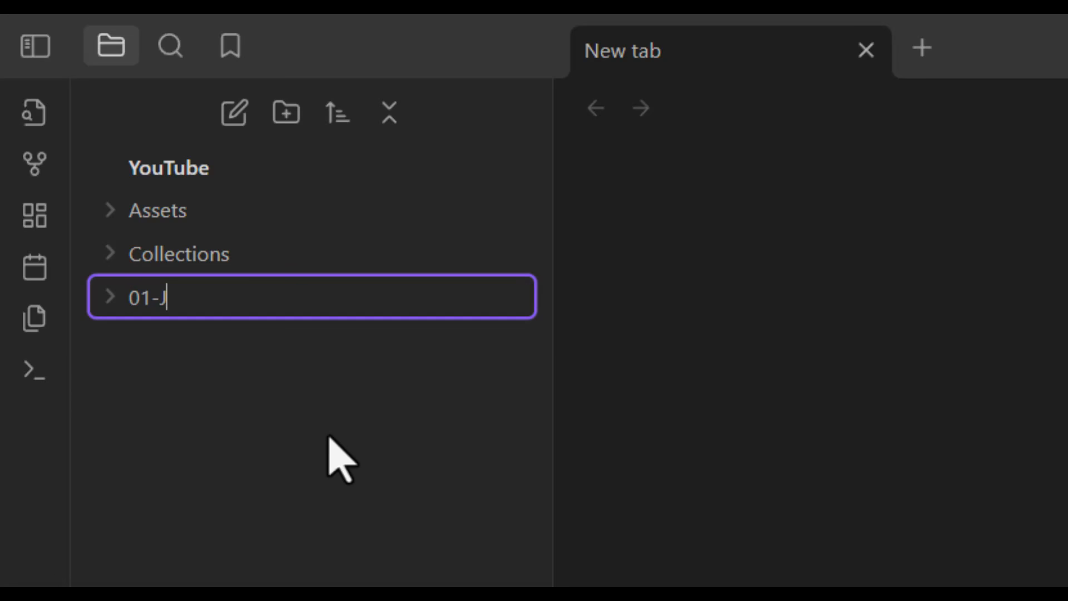
text(ournal)
key(Return)
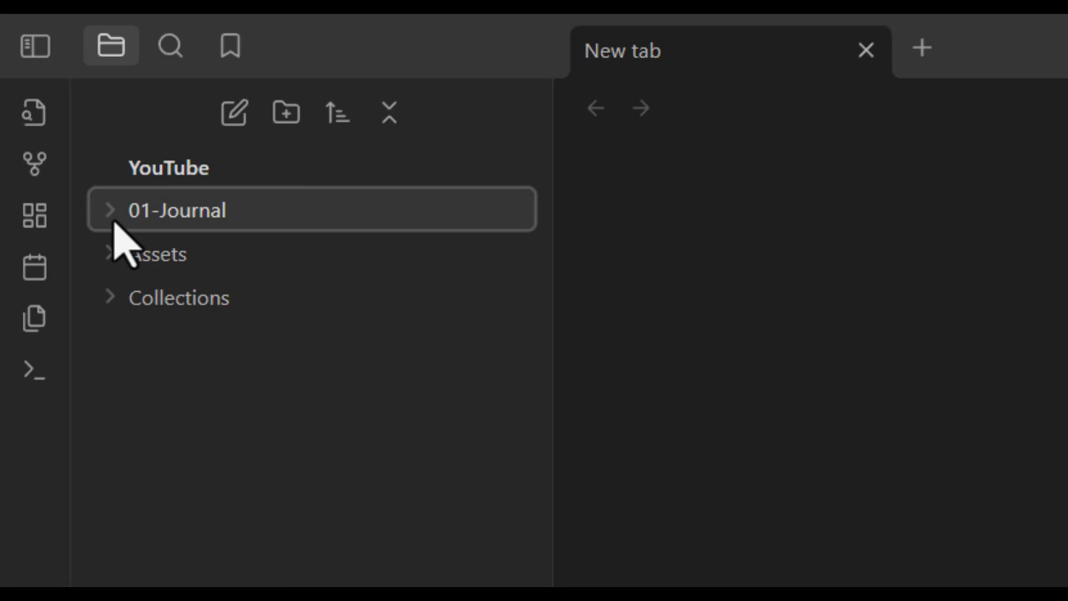
Create a subfolder named Daily inside the 01-Journal folder
click(135, 223)
right_click(192, 210)
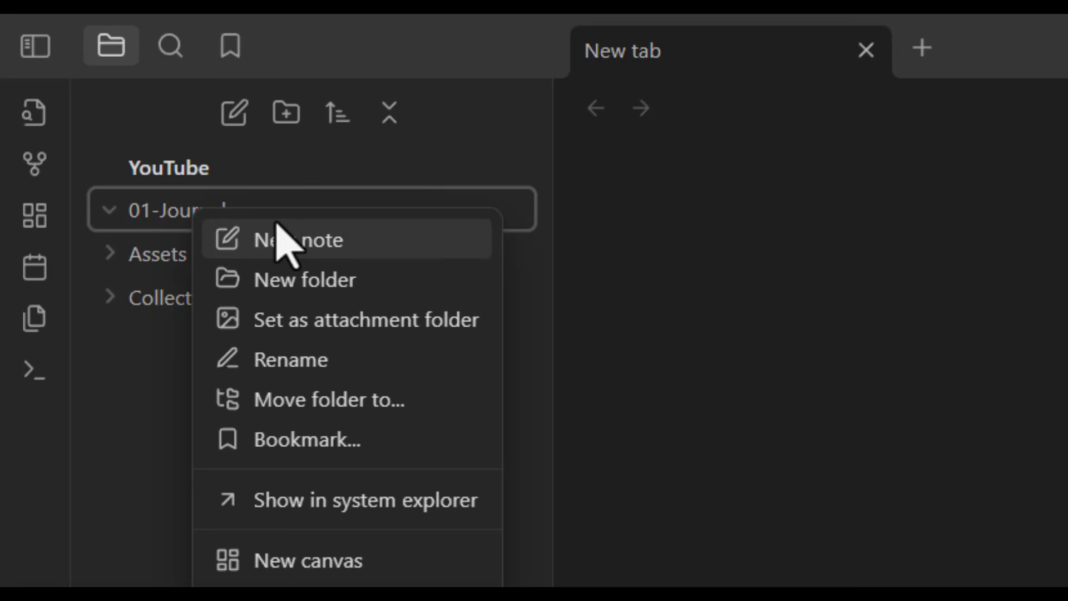
click(295, 281)
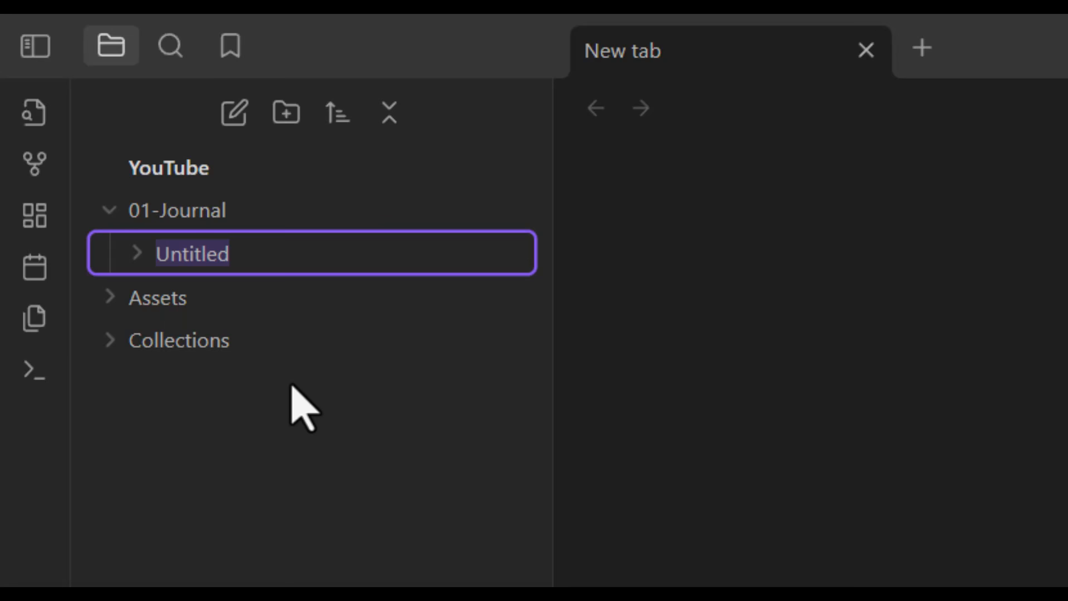
text(Daily)
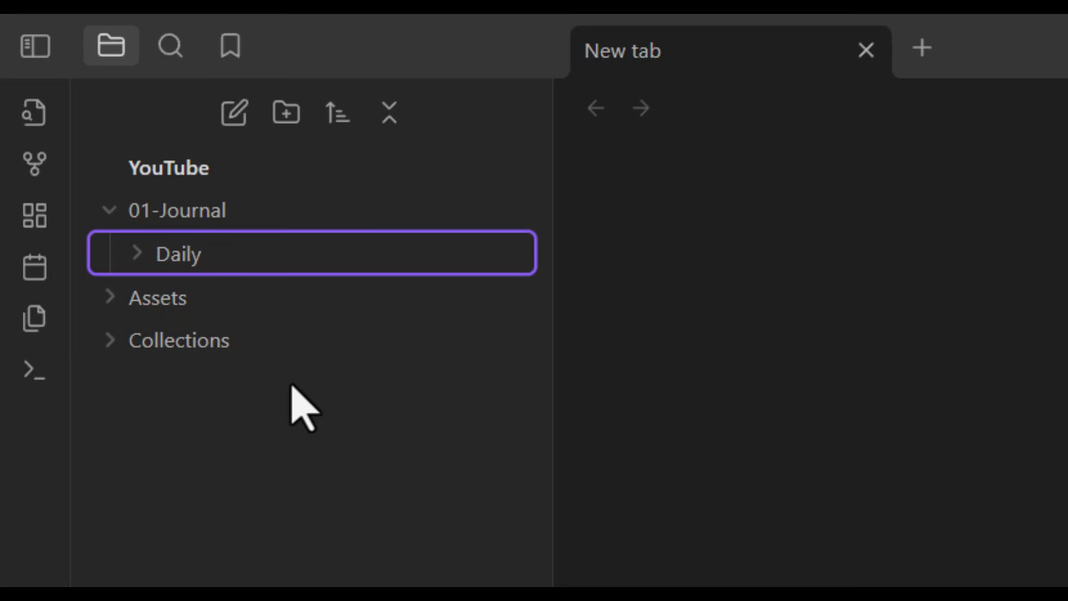
key(Return)
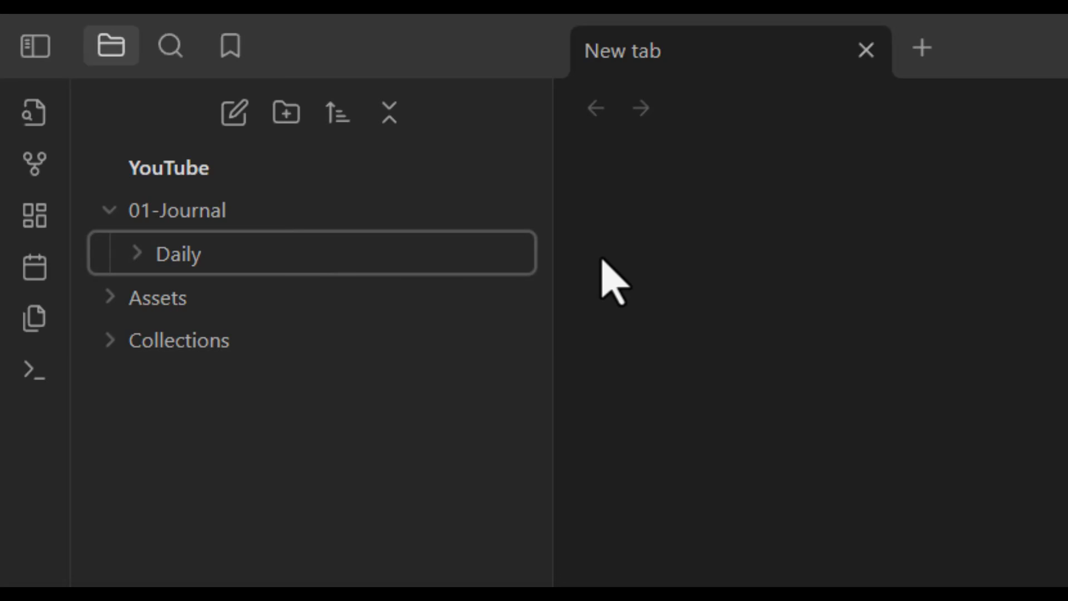
Rename the Collections folder as 04-Collections
key(Down)
key(Down)
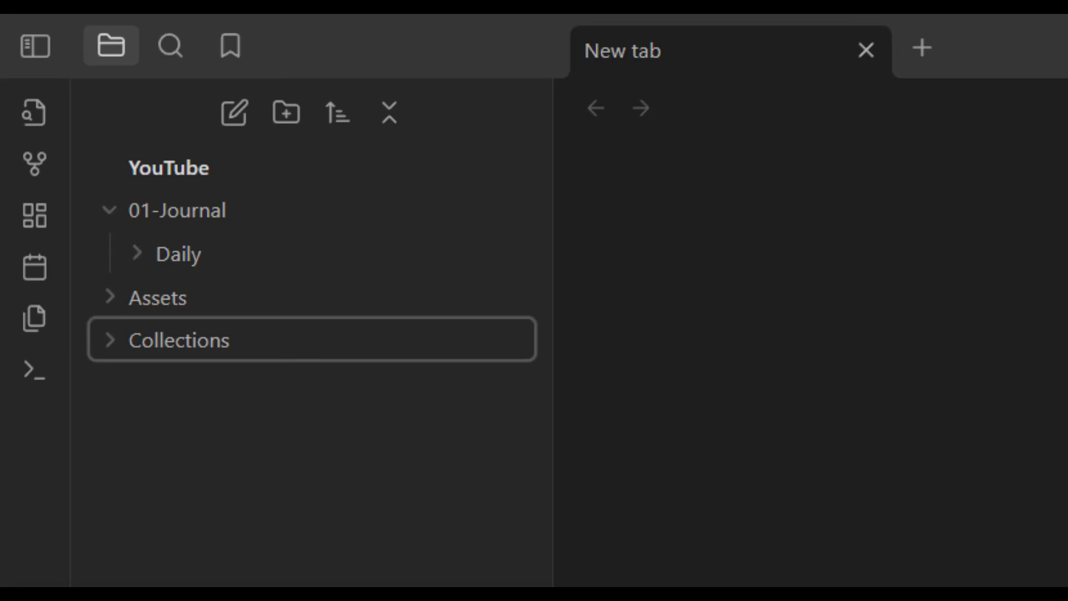
right_click(192, 342)
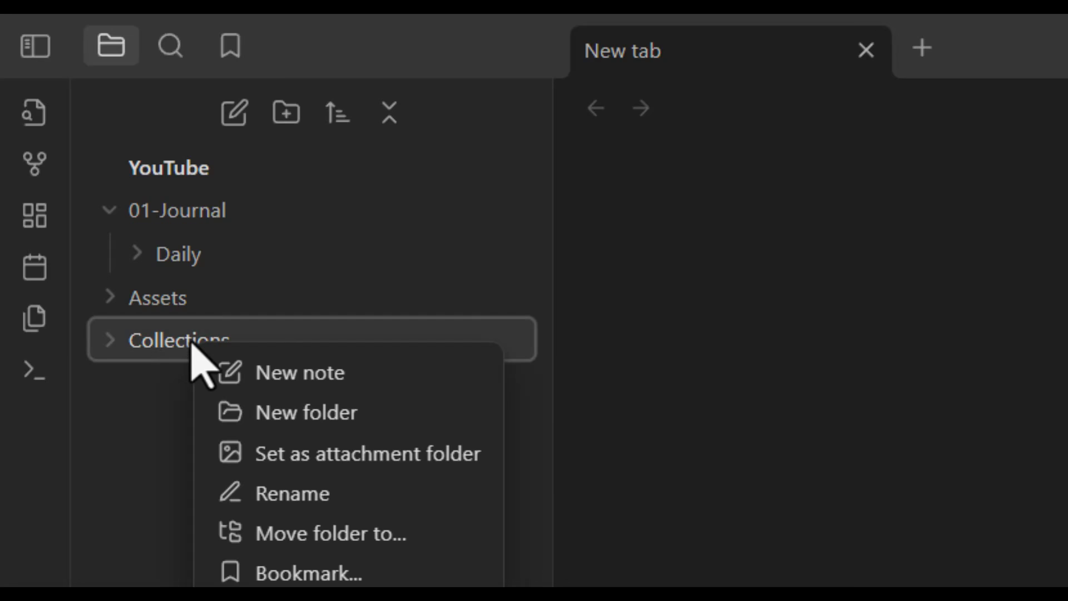
click(308, 497)
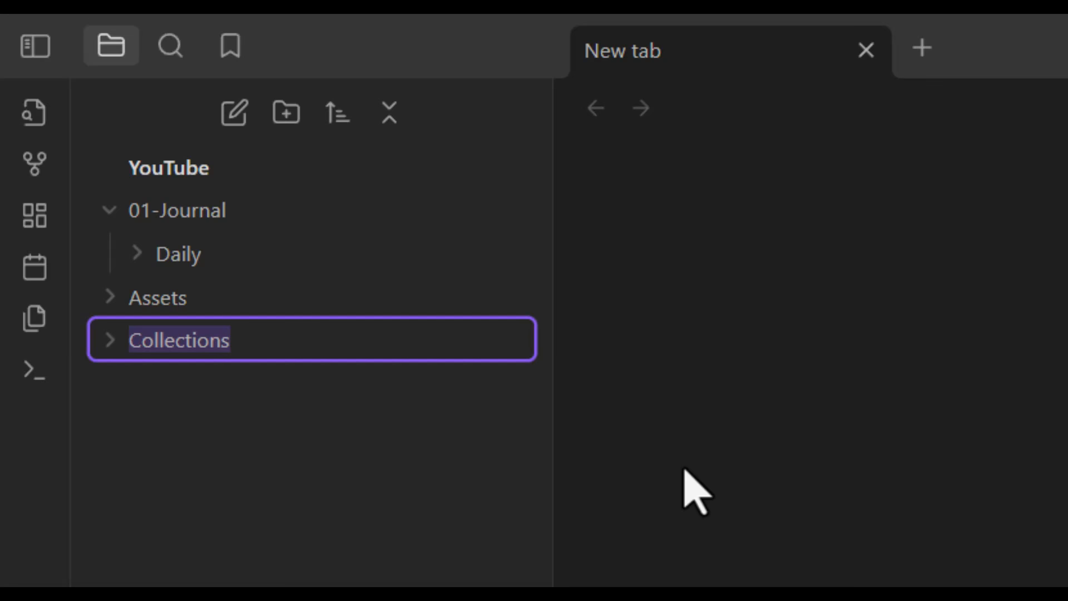
key(Home)
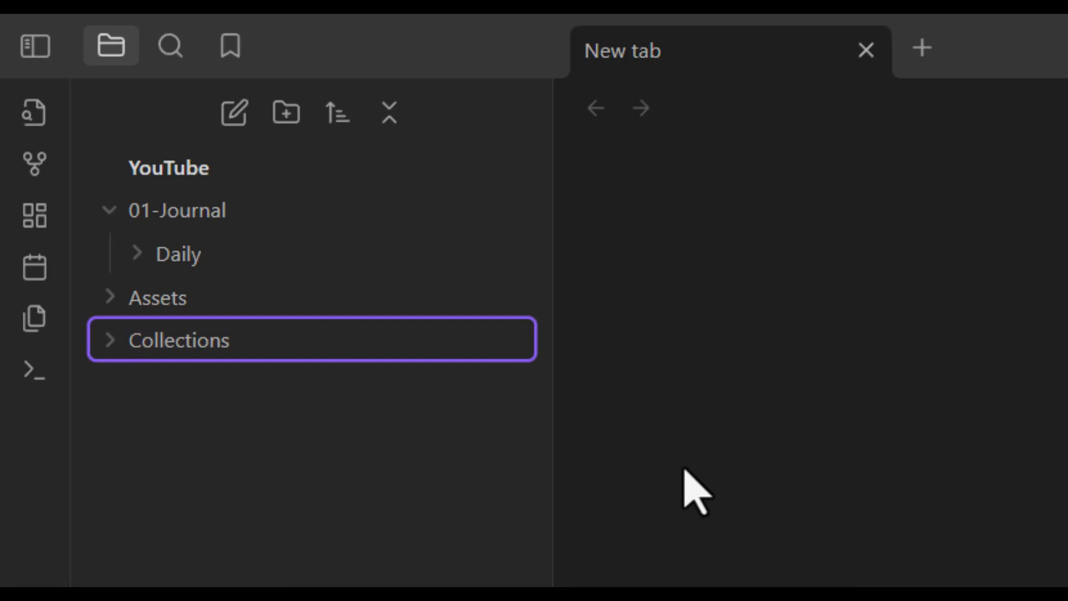
text(04-)
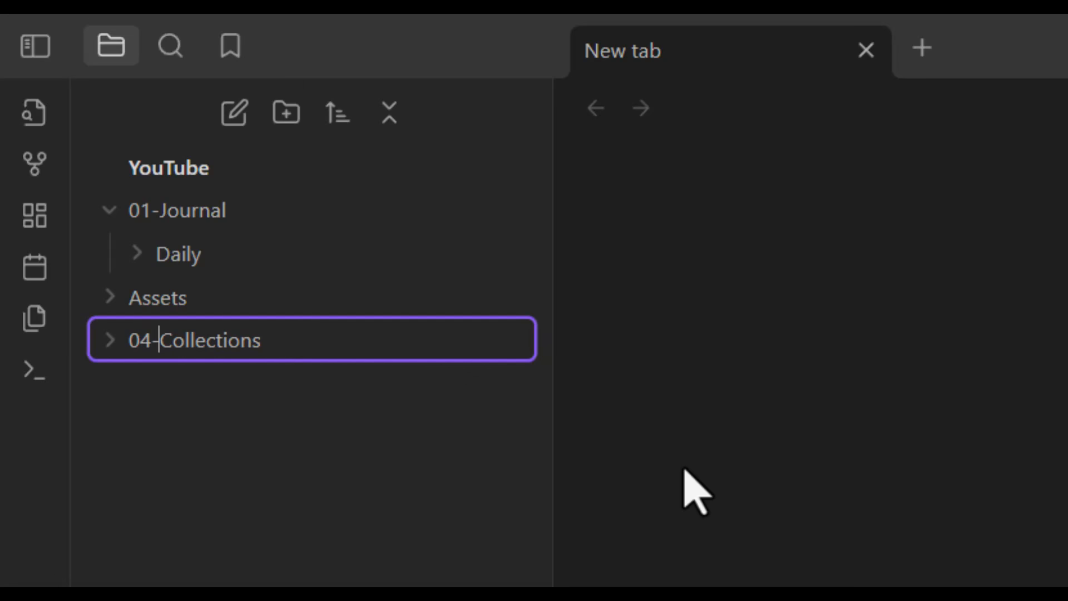
key(Return)
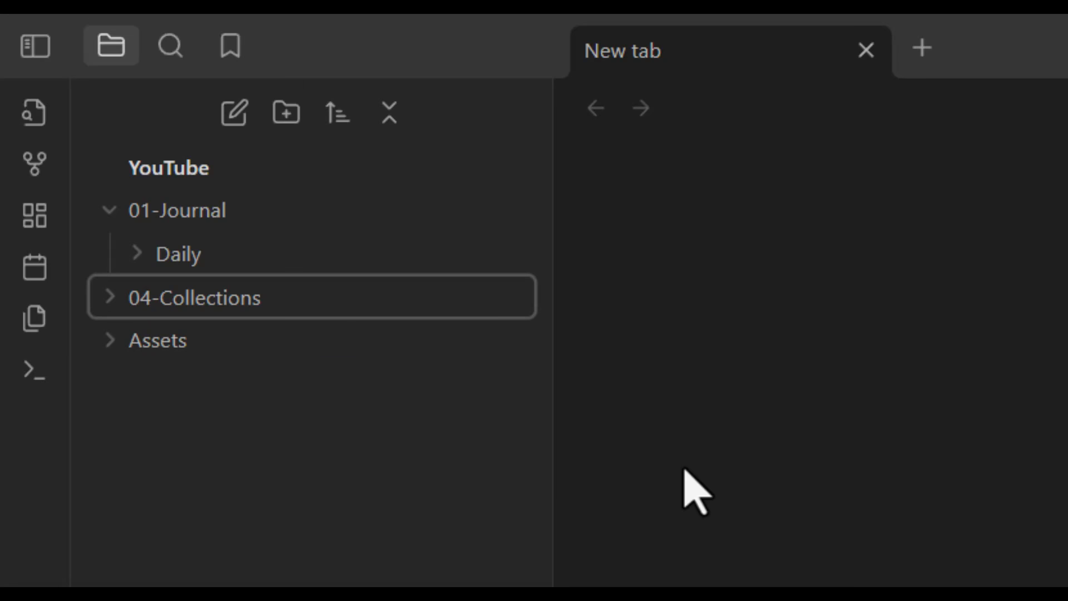
click(920, 211)
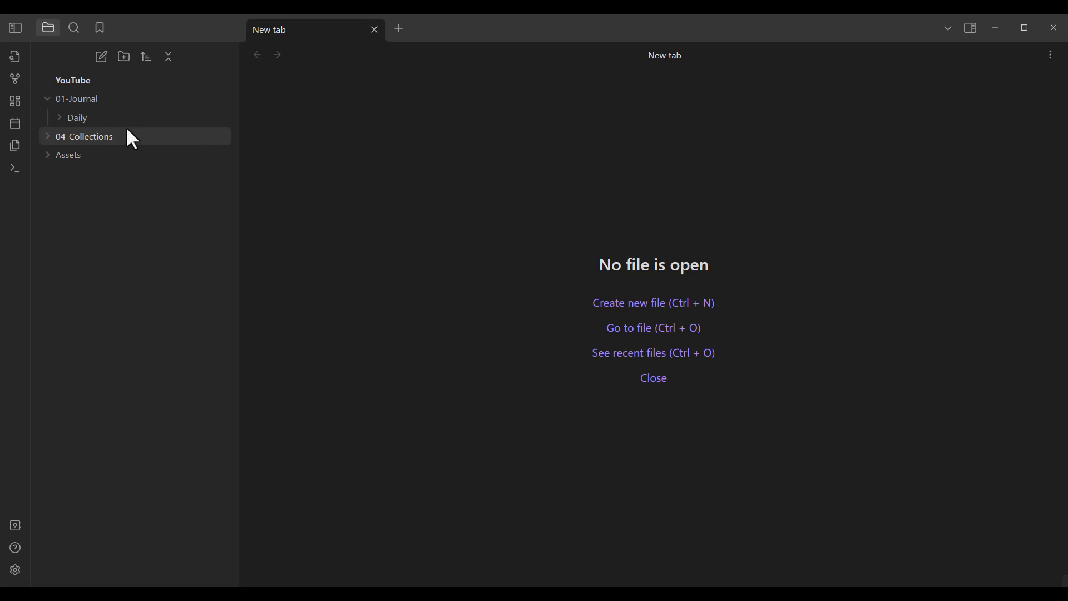
In the Daily notes settings, set the new file location to 01-Journal/Daily and enable opening the daily note on startup
click(15, 570)
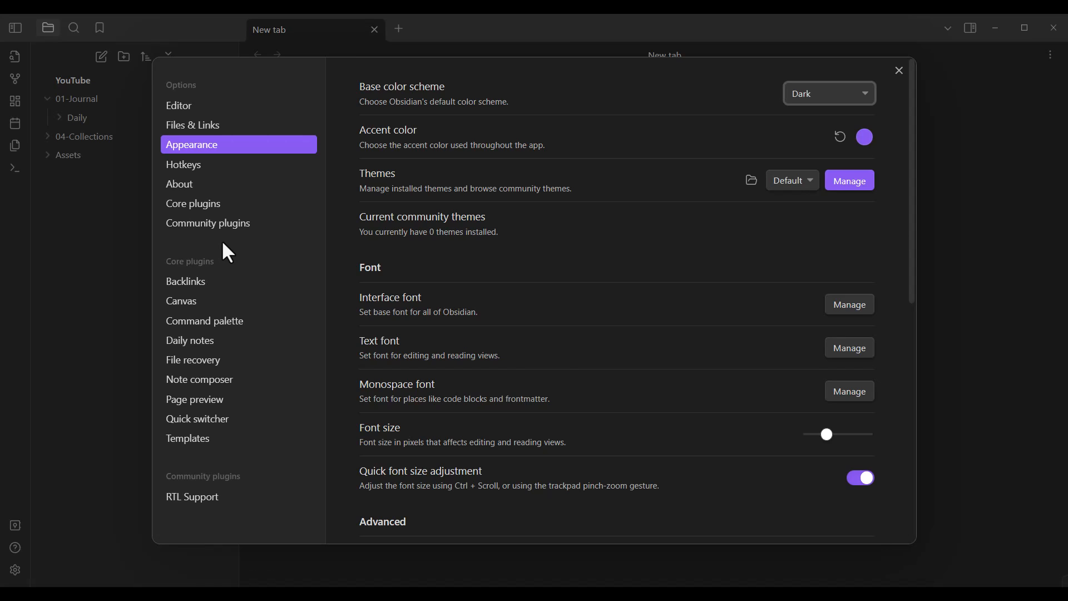
click(220, 342)
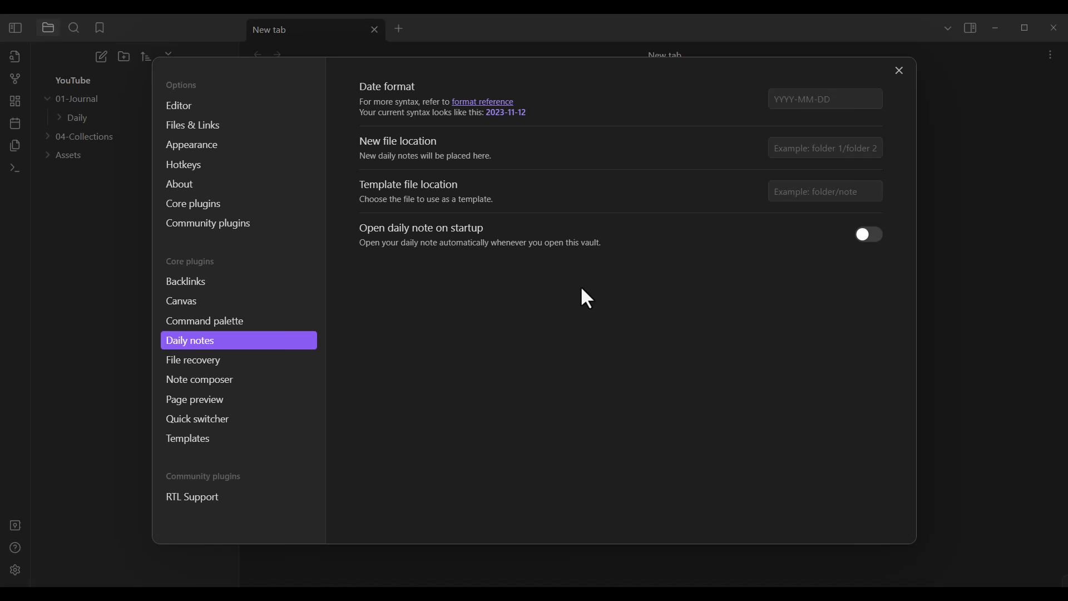
click(803, 149)
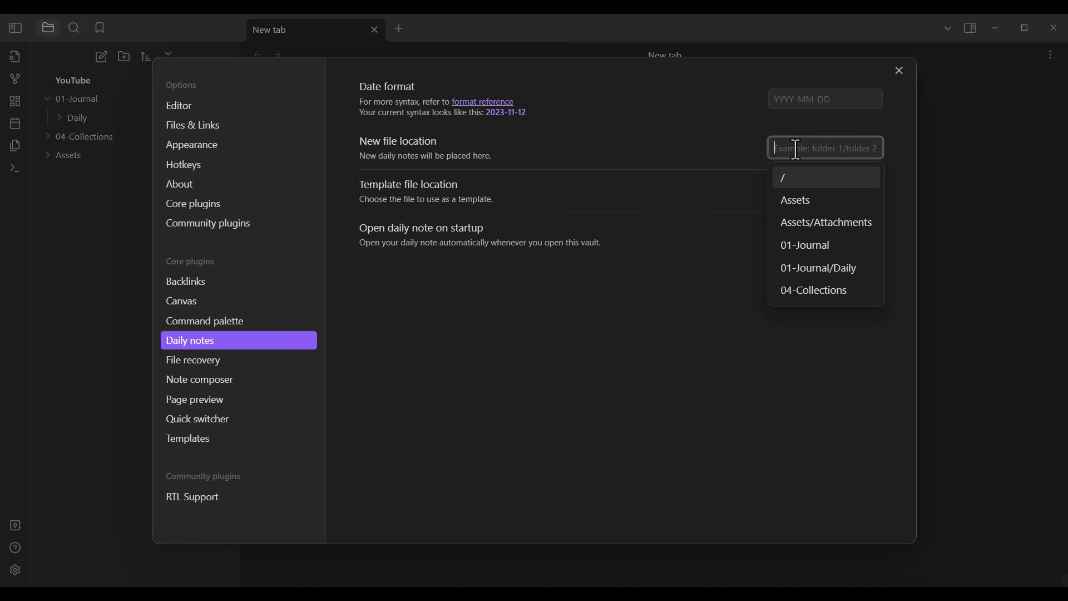
text(01-)
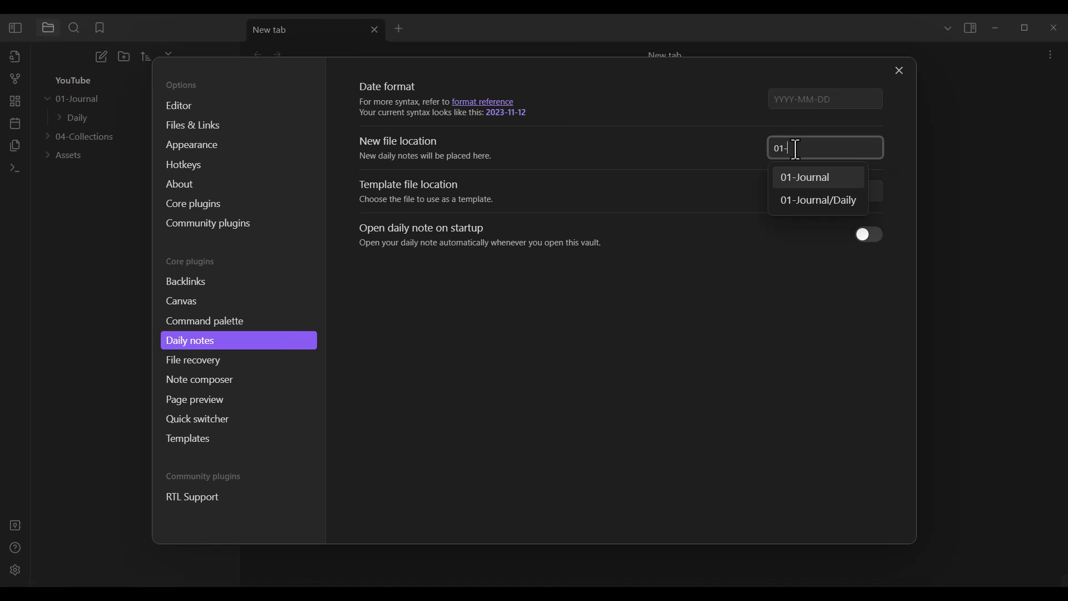
click(834, 200)
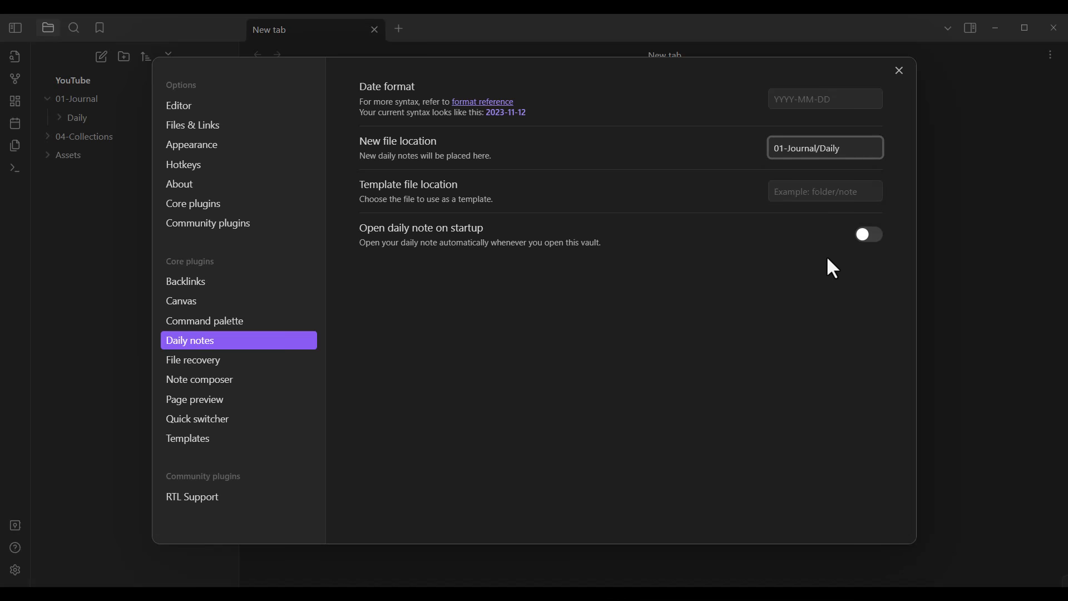
click(871, 237)
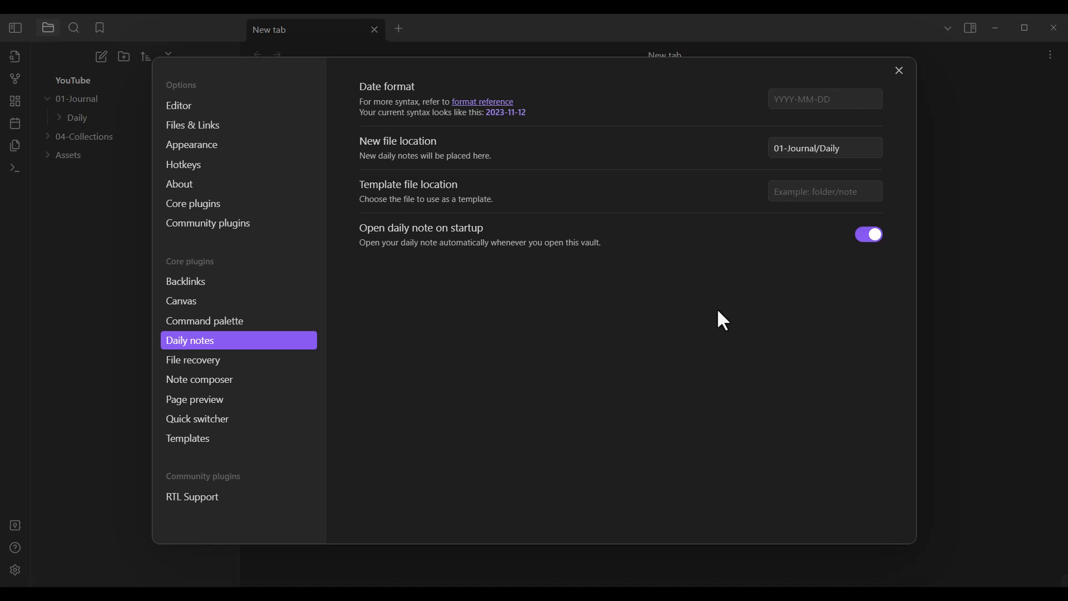
Turn on community plugins and open the community plugin catalogue
click(230, 225)
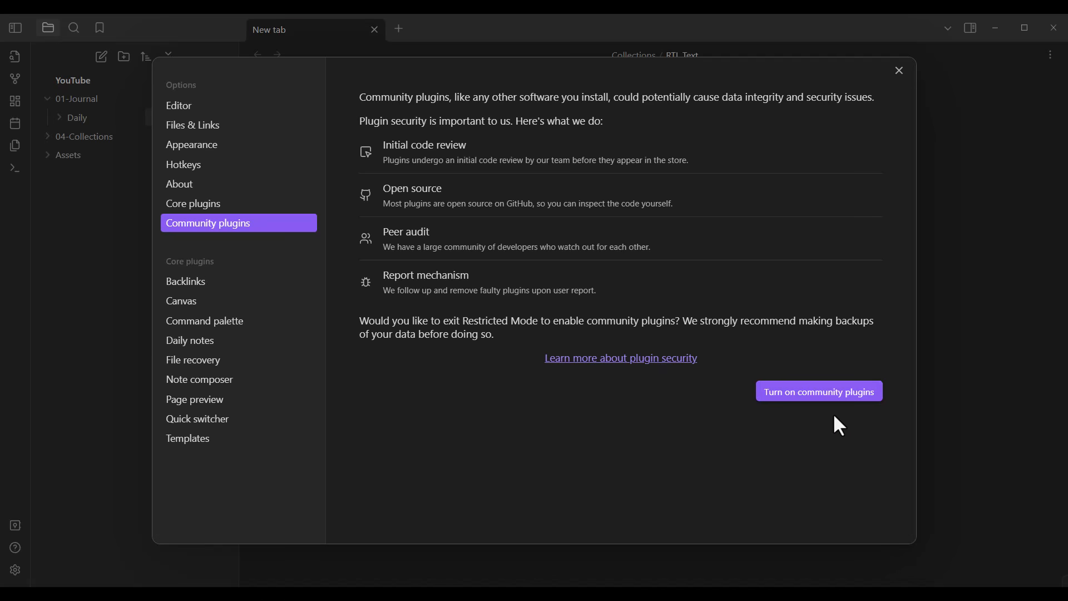
click(841, 392)
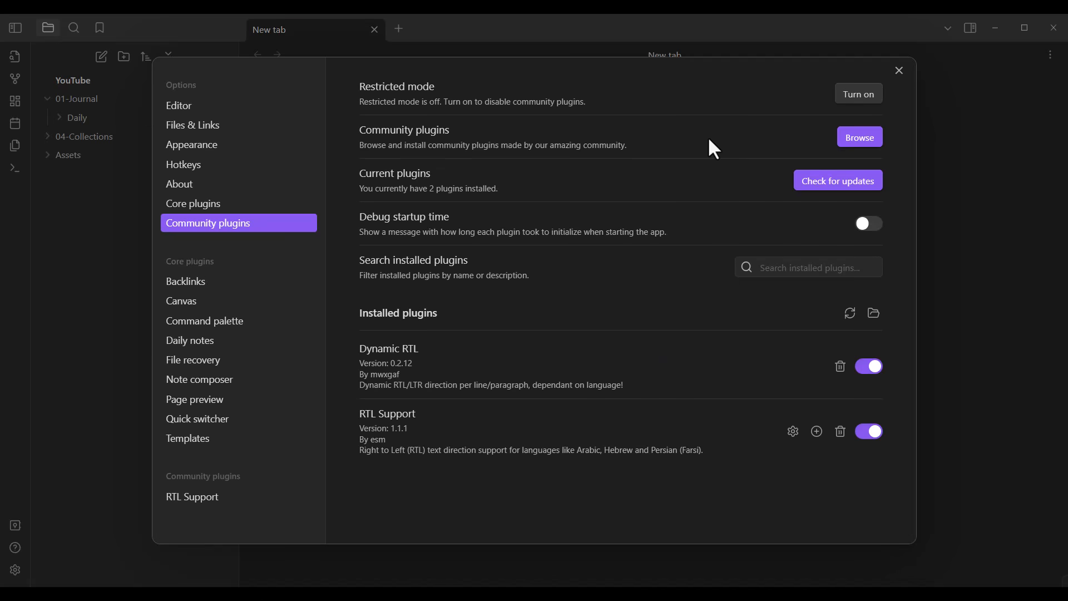
click(860, 135)
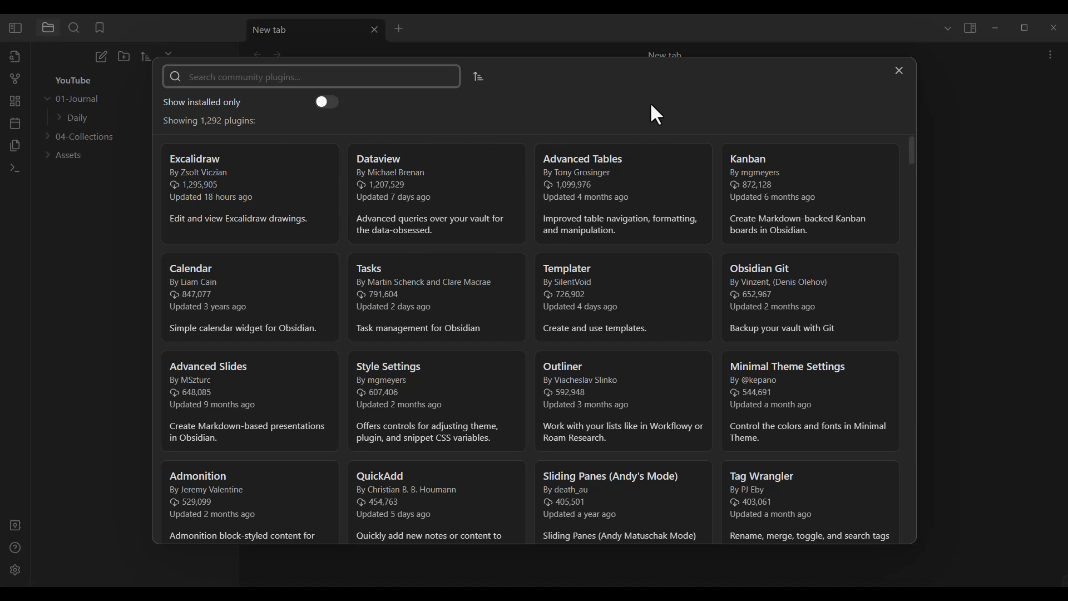
Install and enable the Calendar community plugin, and close the settings
click(259, 288)
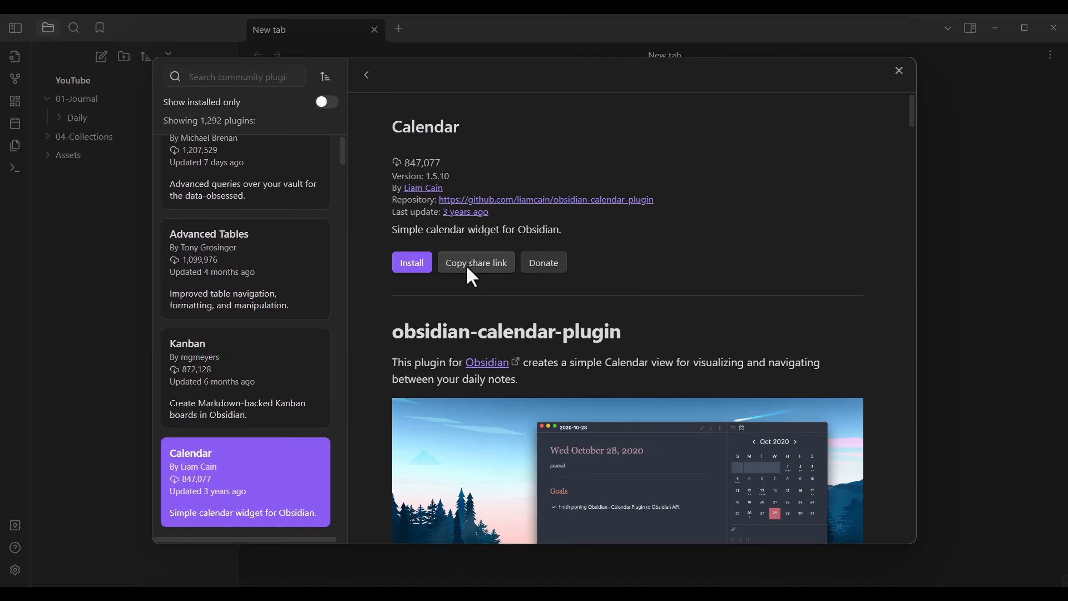
click(419, 263)
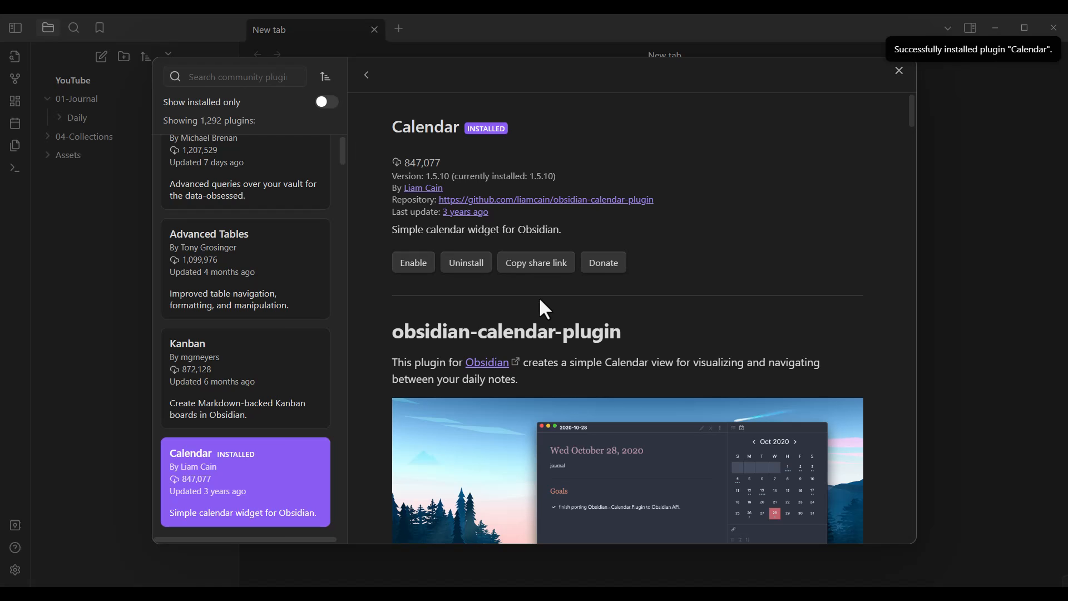
click(417, 271)
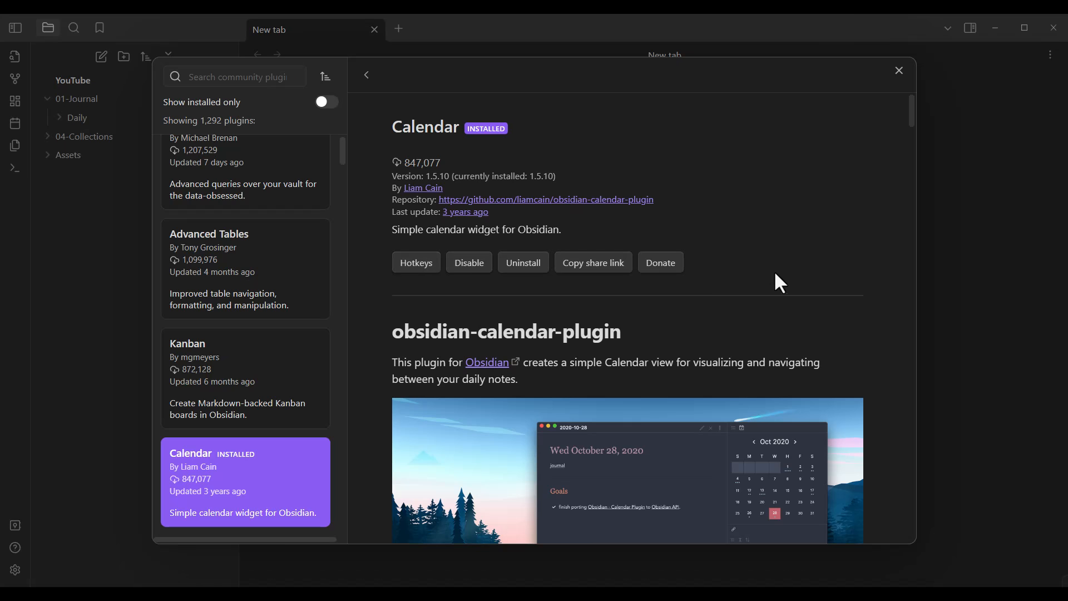
click(899, 71)
click(899, 70)
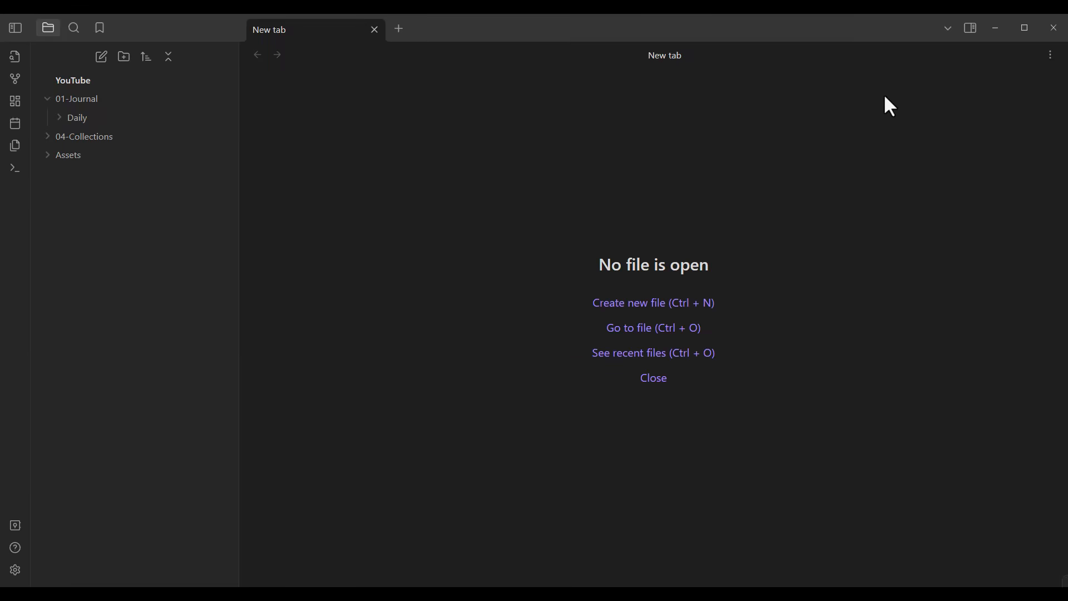
Restart the vault to trigger the automatic daily note, and check the contents of the Daily folder before and after
click(59, 115)
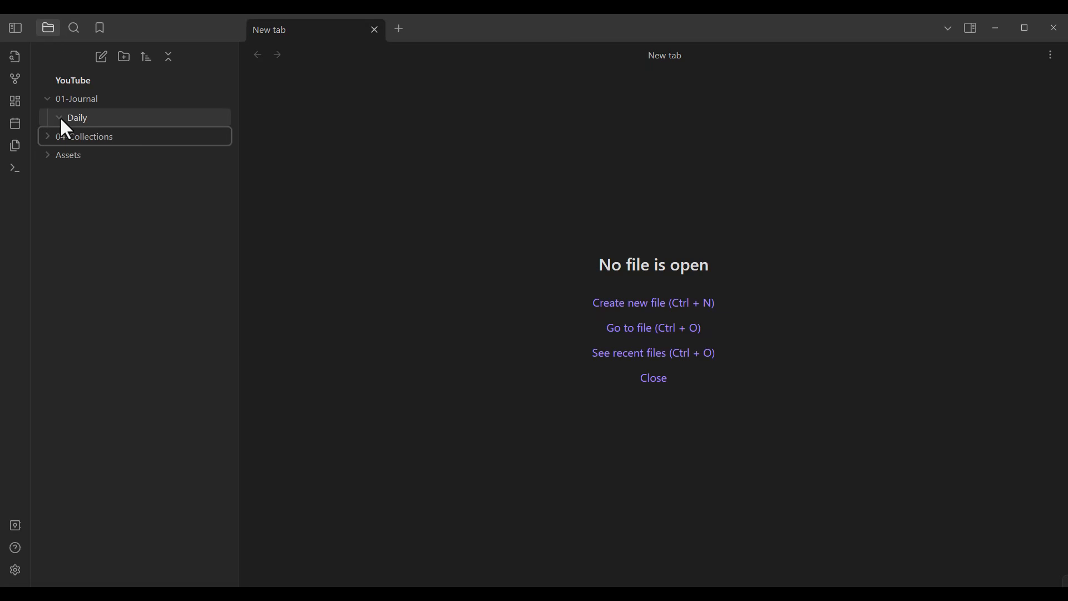
click(60, 116)
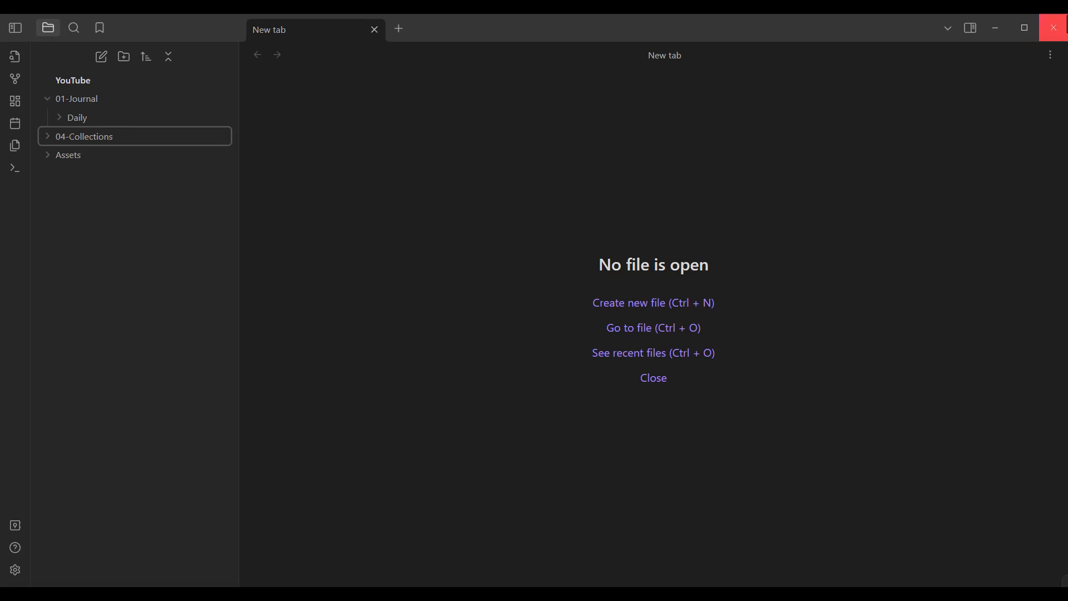
click(1051, 28)
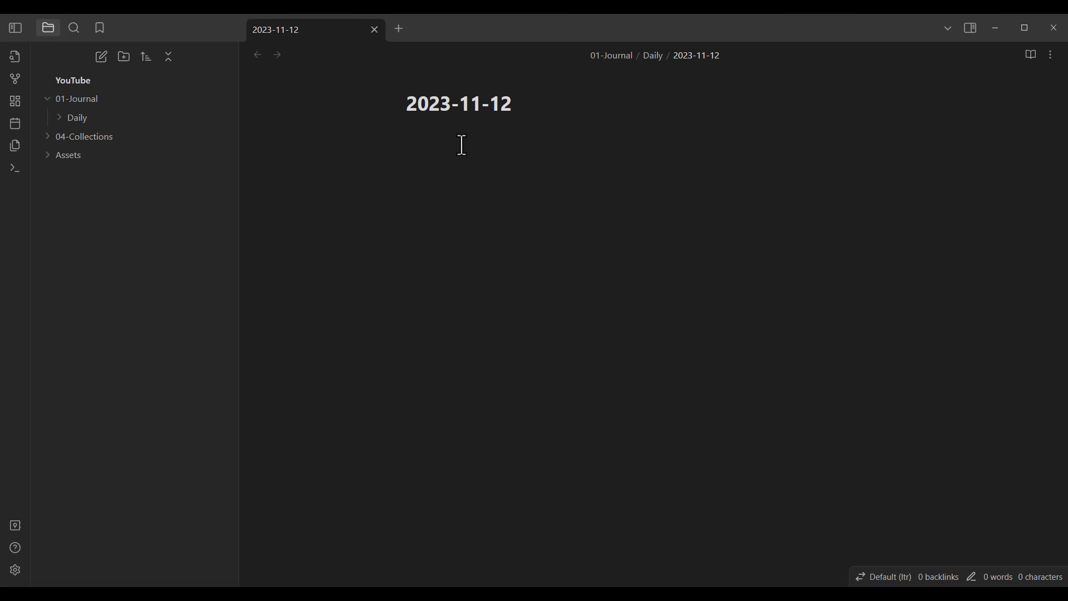
click(60, 118)
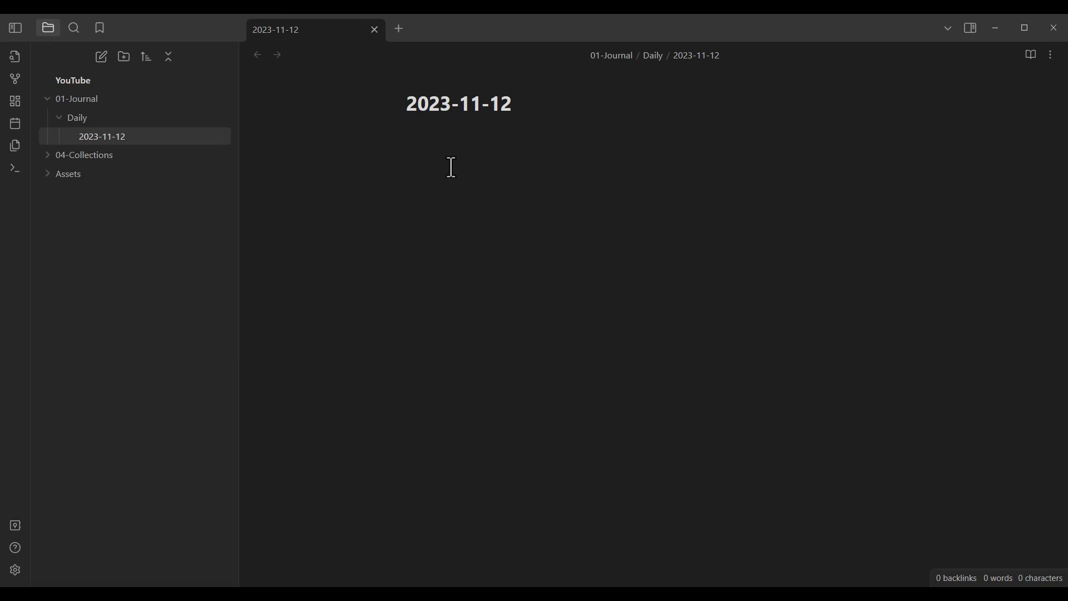
click(556, 206)
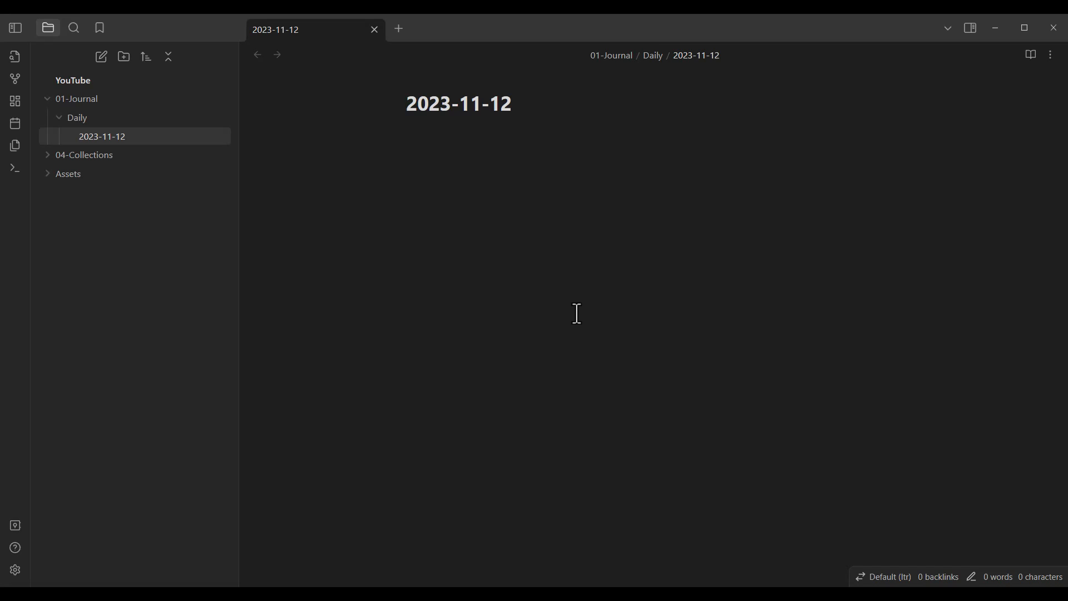
Show the sidebar containing the backlinks, and hide and restore the file explorer sidebar
click(970, 27)
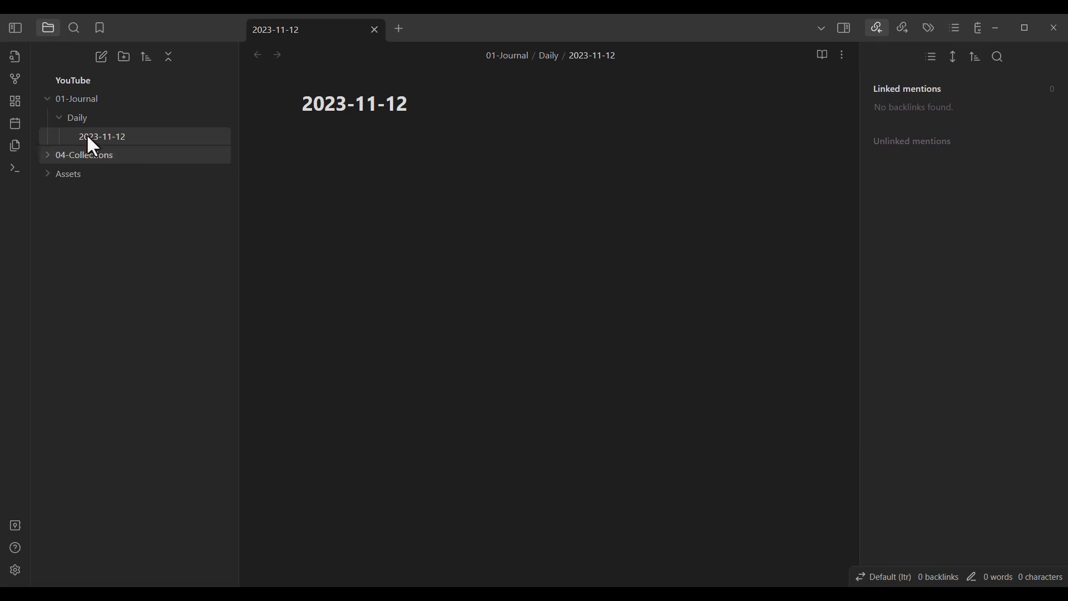
click(15, 29)
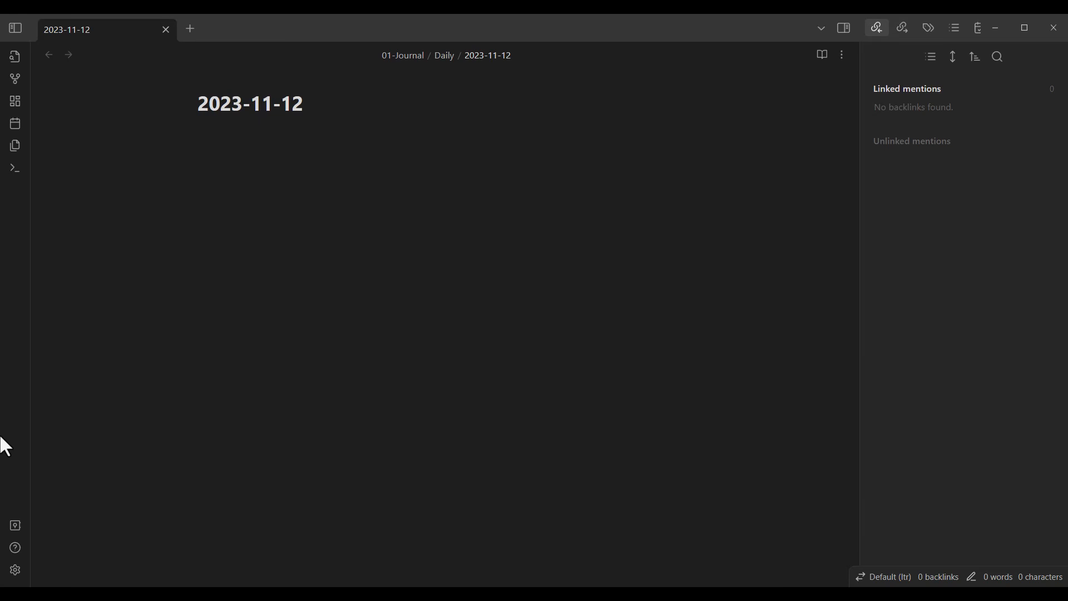
click(15, 29)
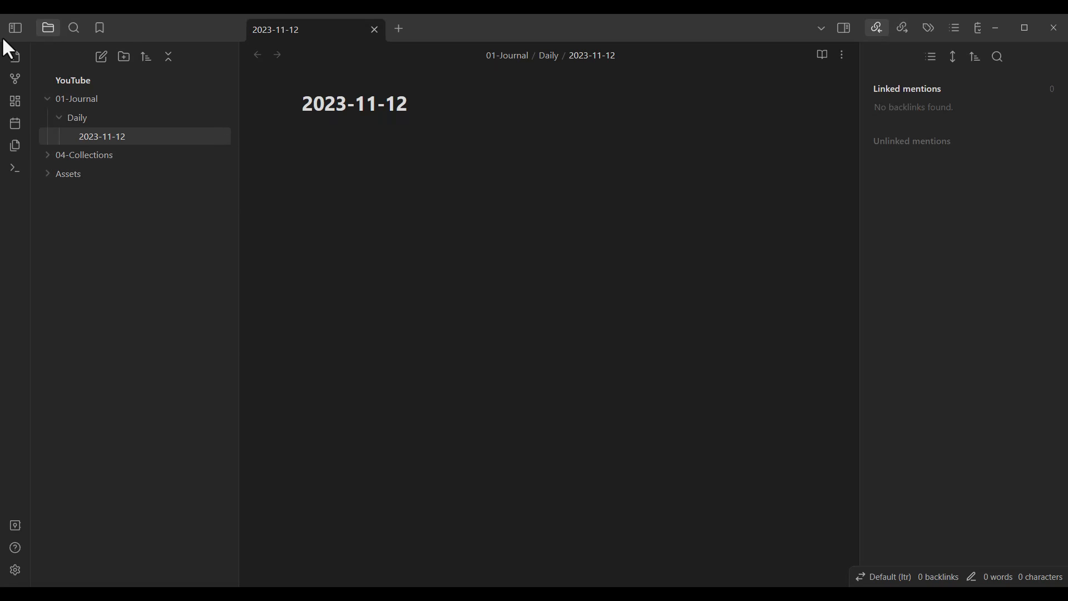
Hide and restore the file explorer sidebar, and do the same with the sidebar containing the backlinks
click(13, 28)
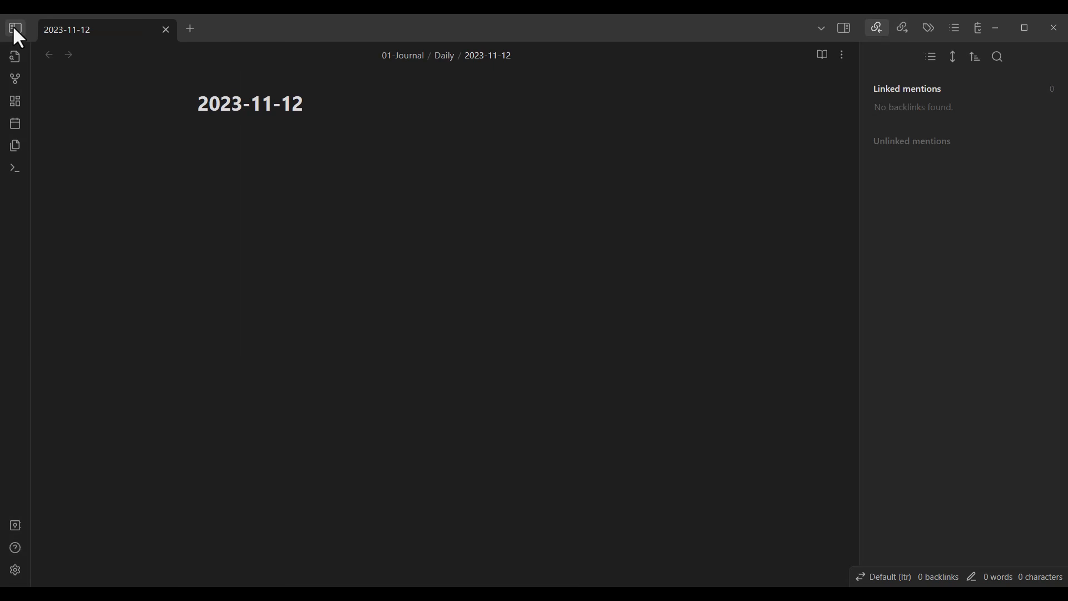
click(15, 28)
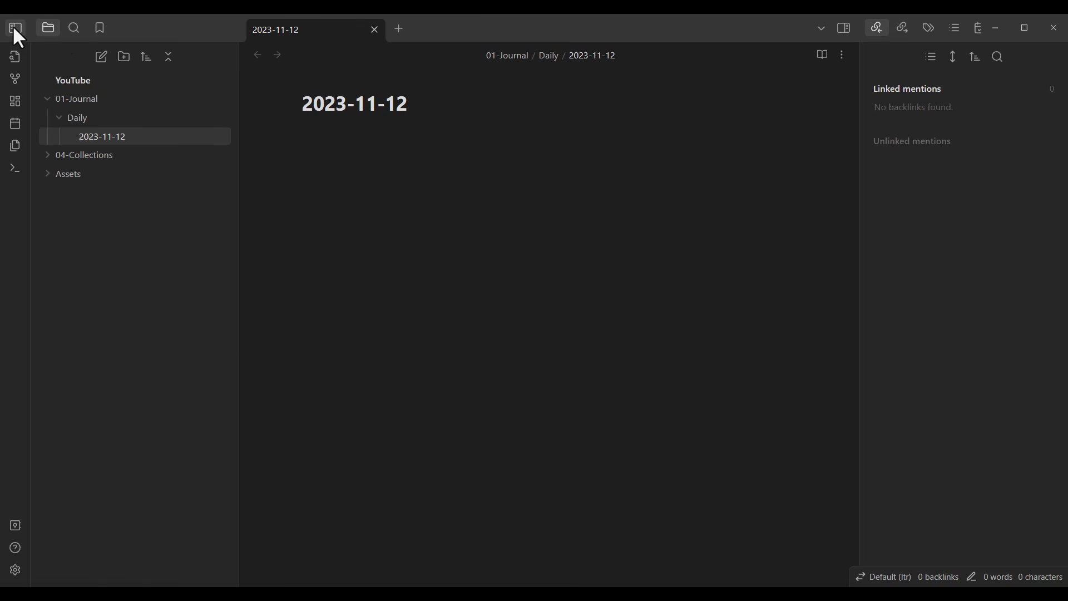
click(845, 28)
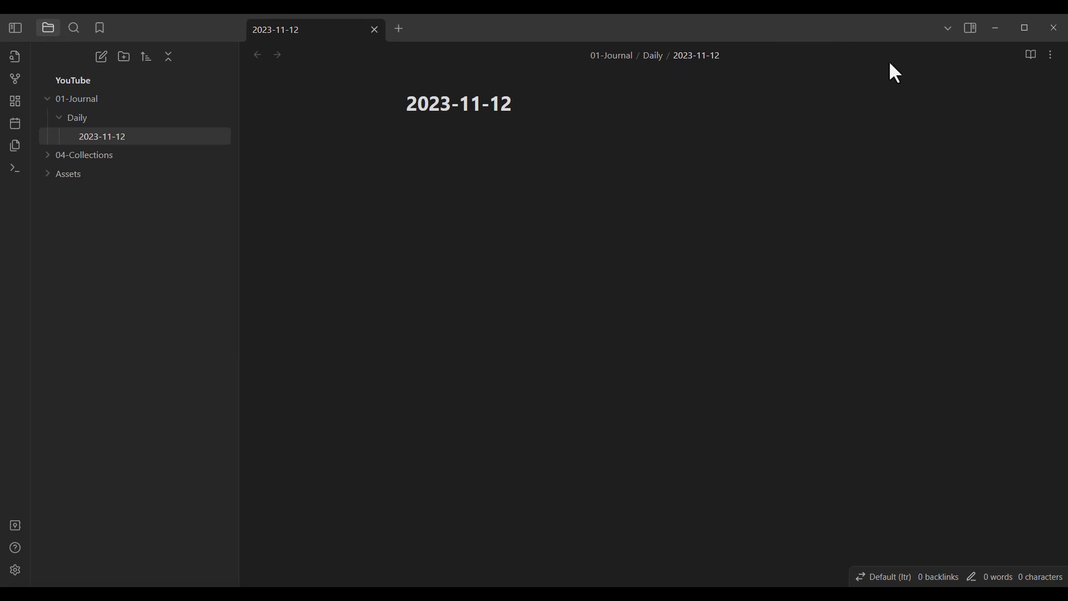
click(971, 28)
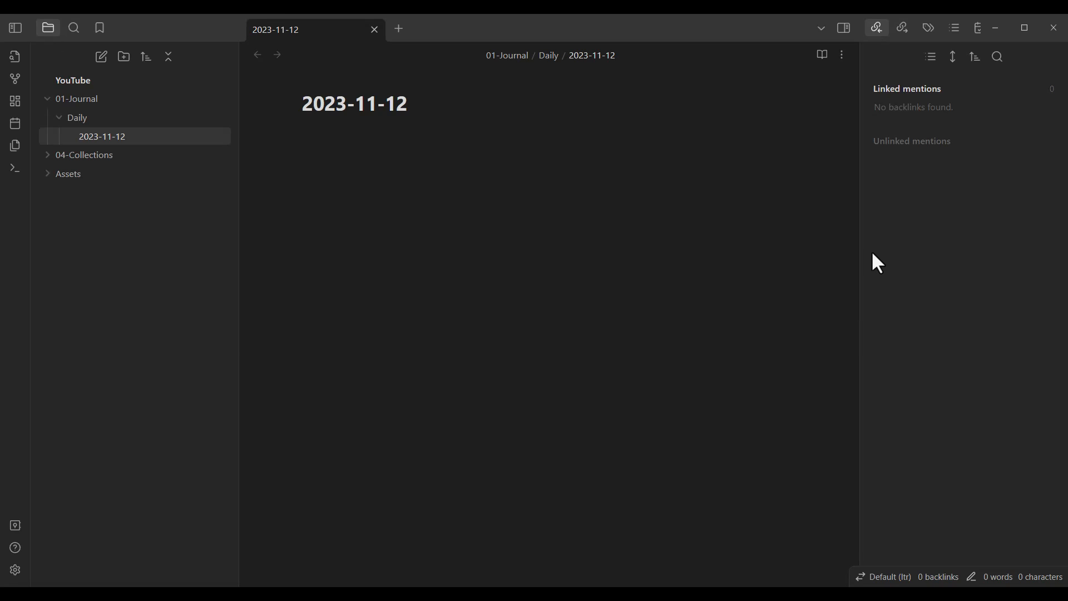
Widen the sidebar containing the backlinks, show the Calendar view in it, and return focus to the 2023-11-12 note
drag(857, 248, 780, 242)
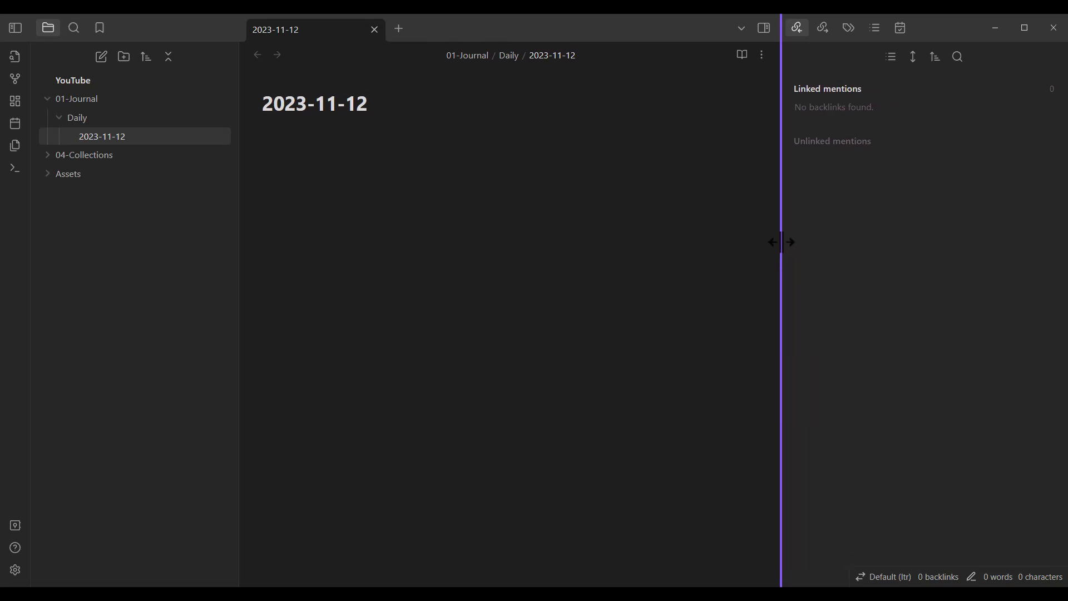
click(902, 30)
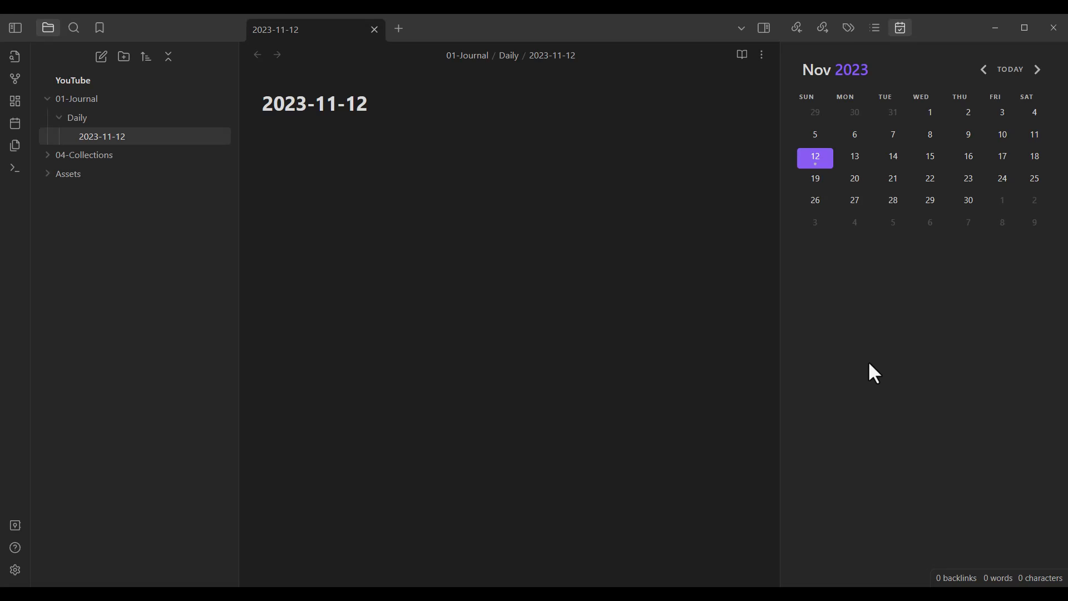
click(741, 344)
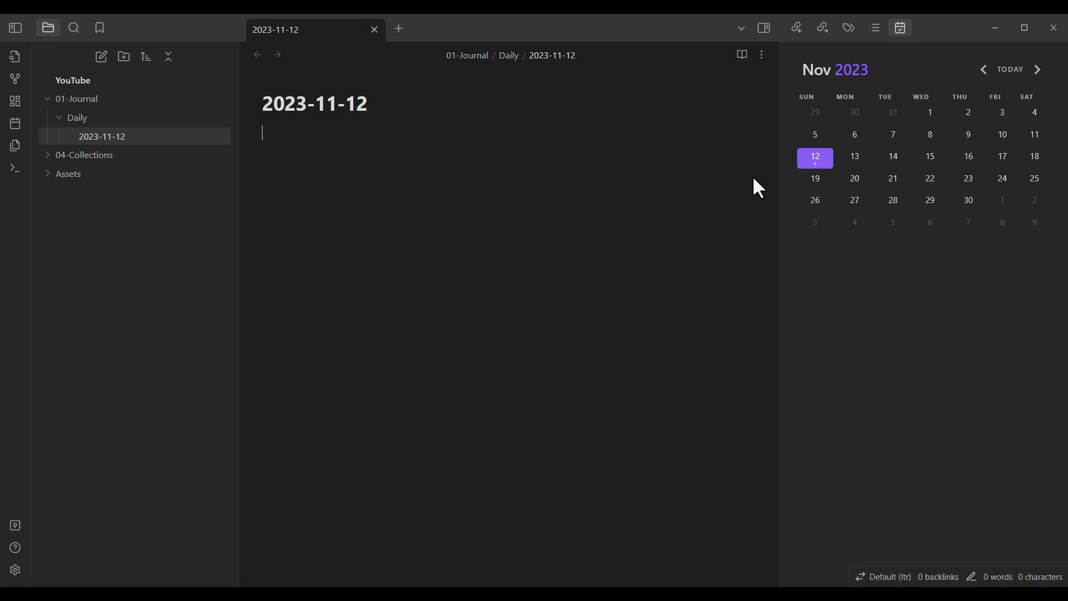
Review the Calendar community plugin's options, including the words per dot setting, and close the settings
click(15, 570)
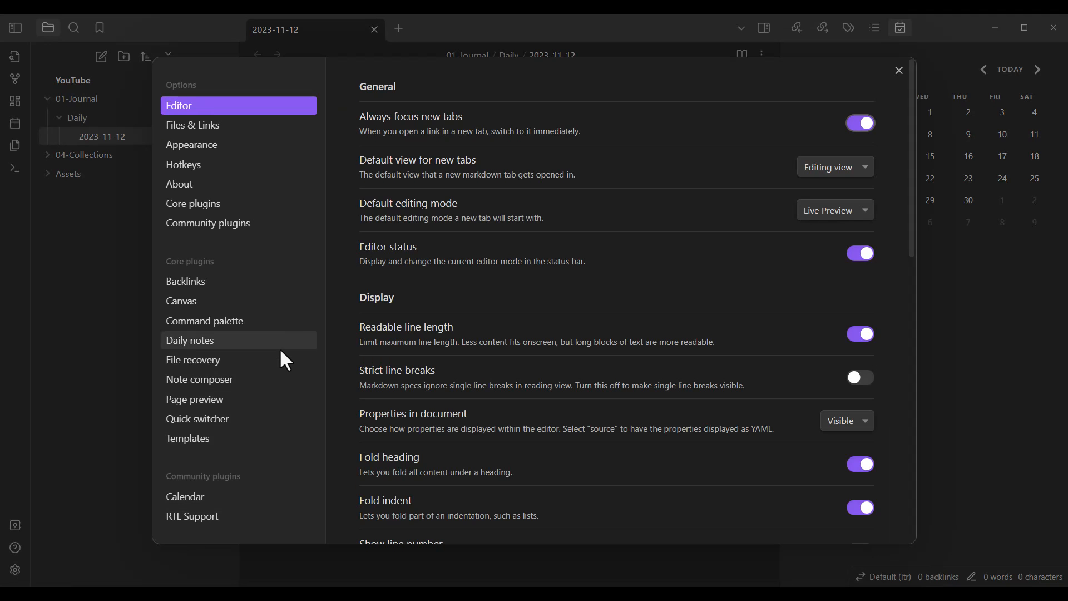
click(233, 222)
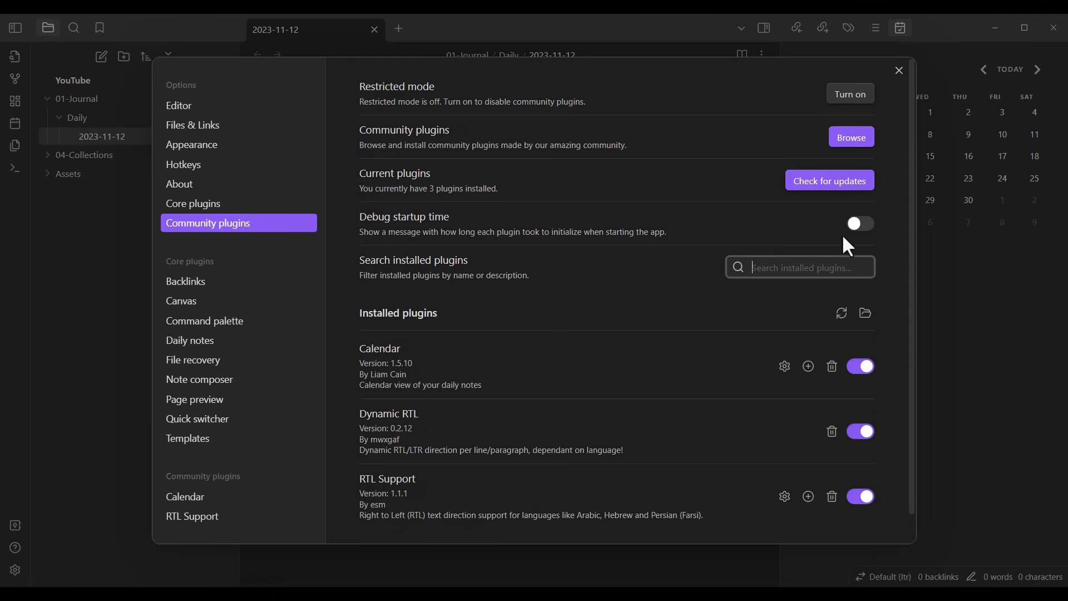
scroll(912, 175, down, 2)
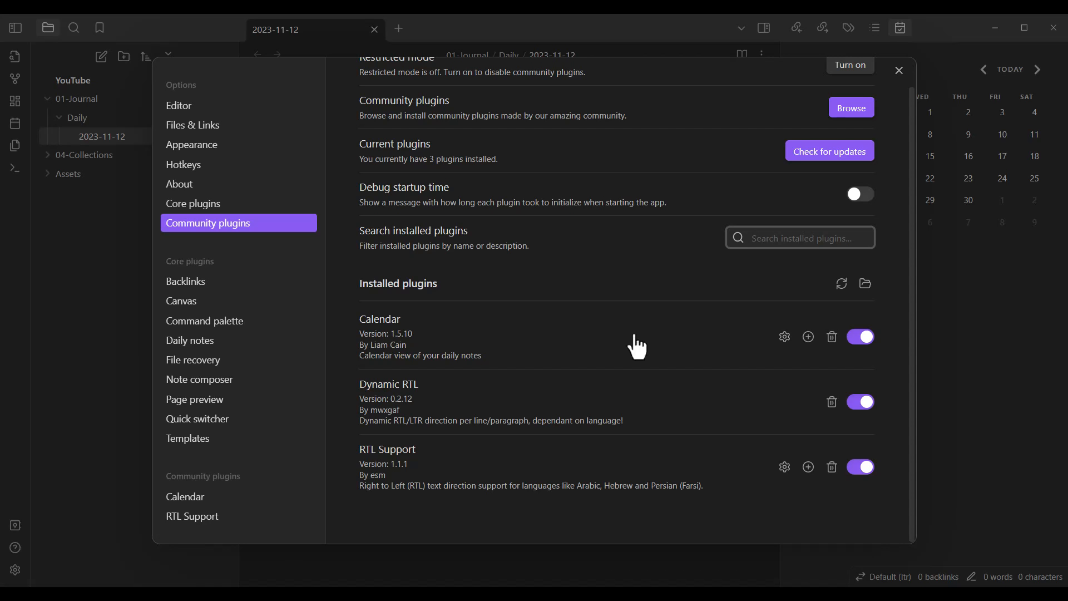
click(779, 336)
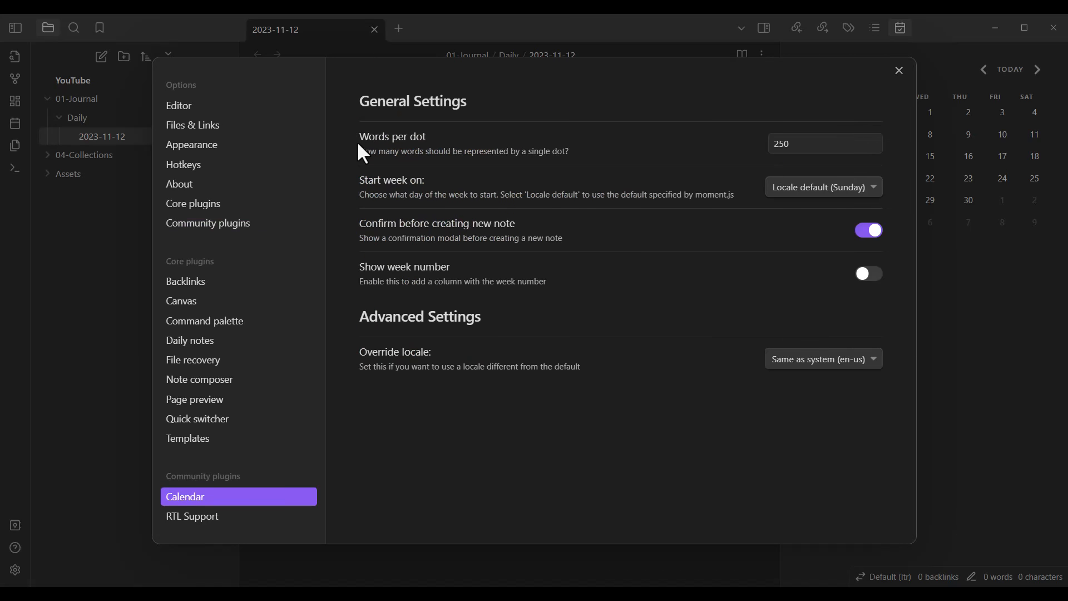
click(799, 143)
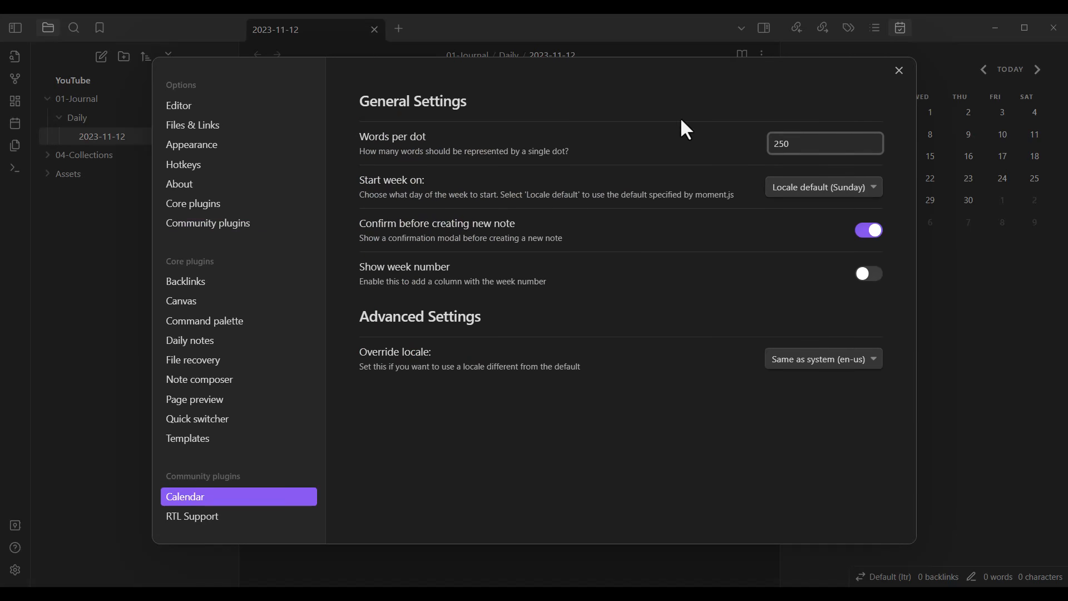
click(899, 70)
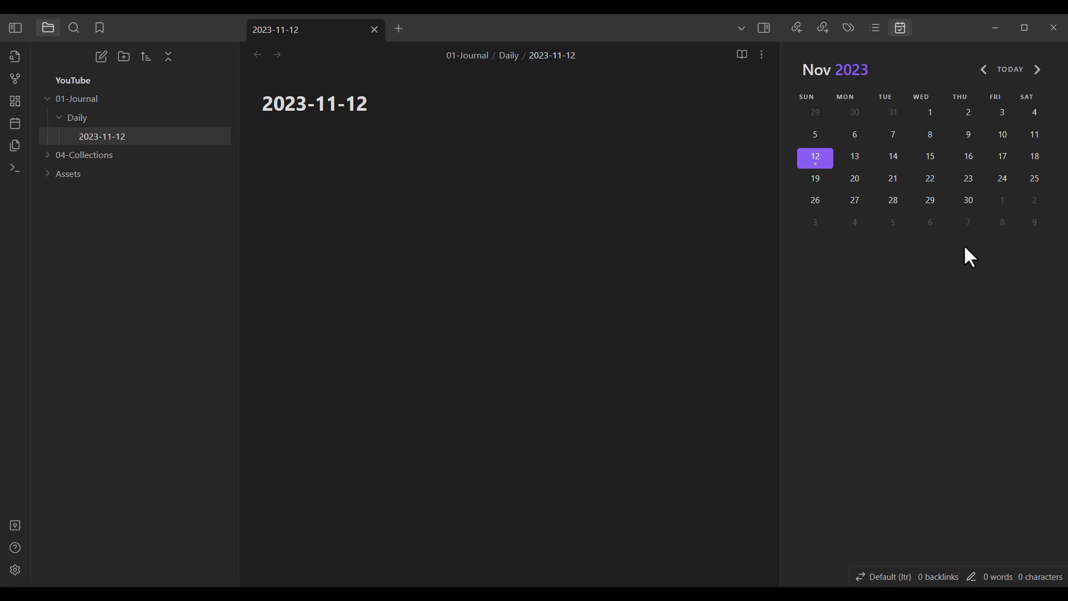
Create the daily note 2023-11-30 from the calendar and write a birthday entry with the person's name in it
click(968, 200)
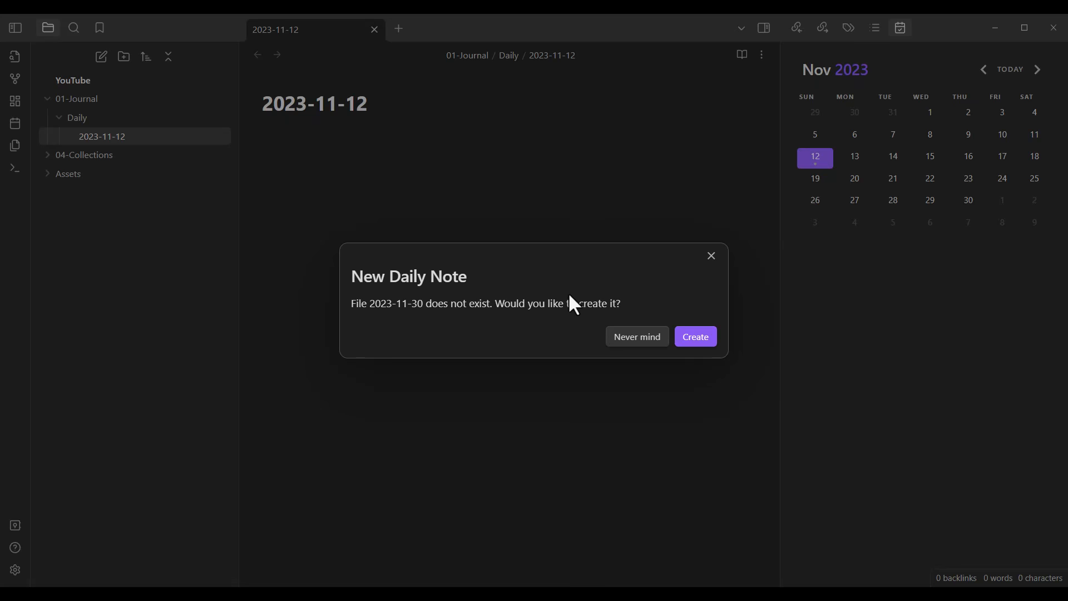
click(705, 335)
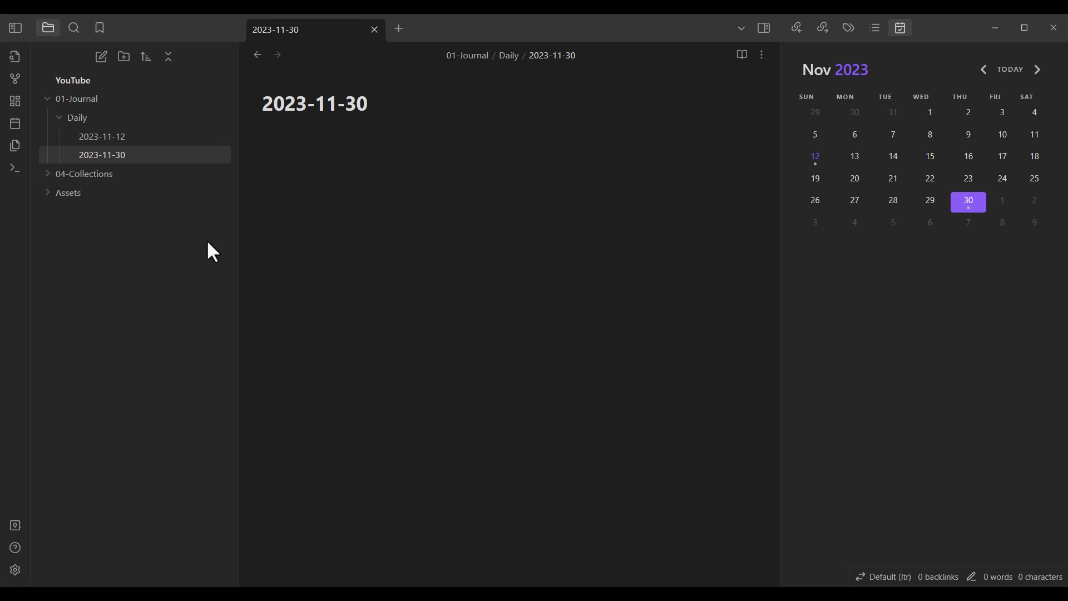
text(David)
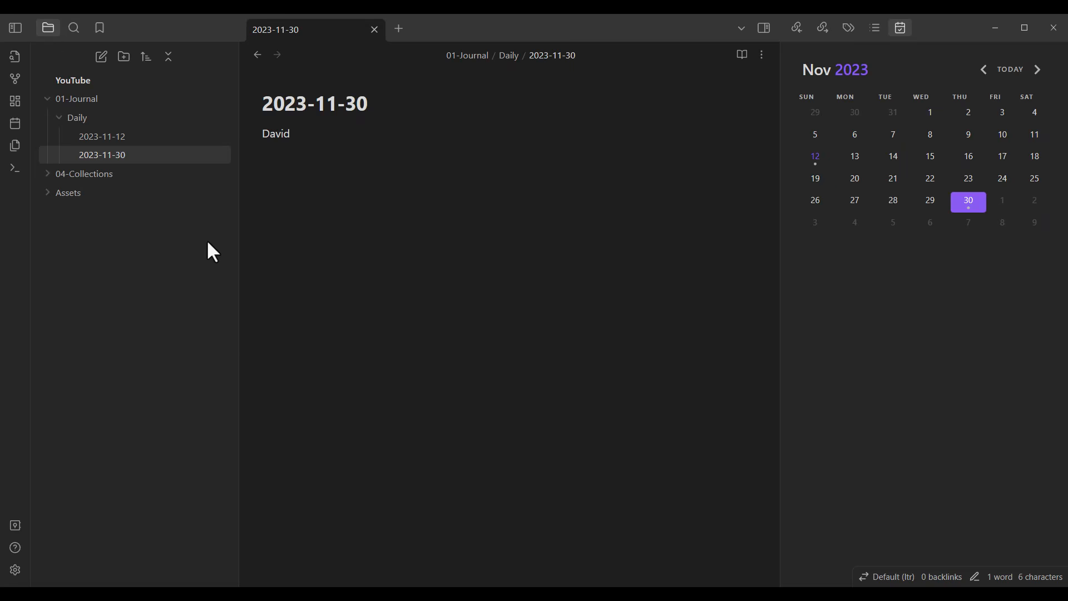
text( Birthday)
key(Return)
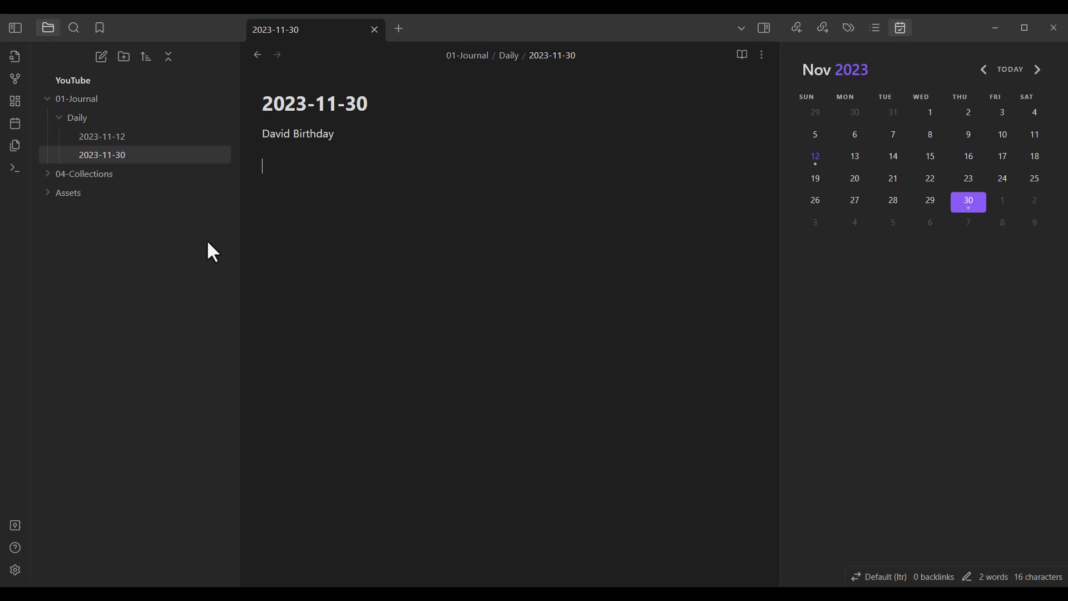
Add a horizontal rule below the birthday entry, and remove and restore the blank line between them
text(---)
key(Return)
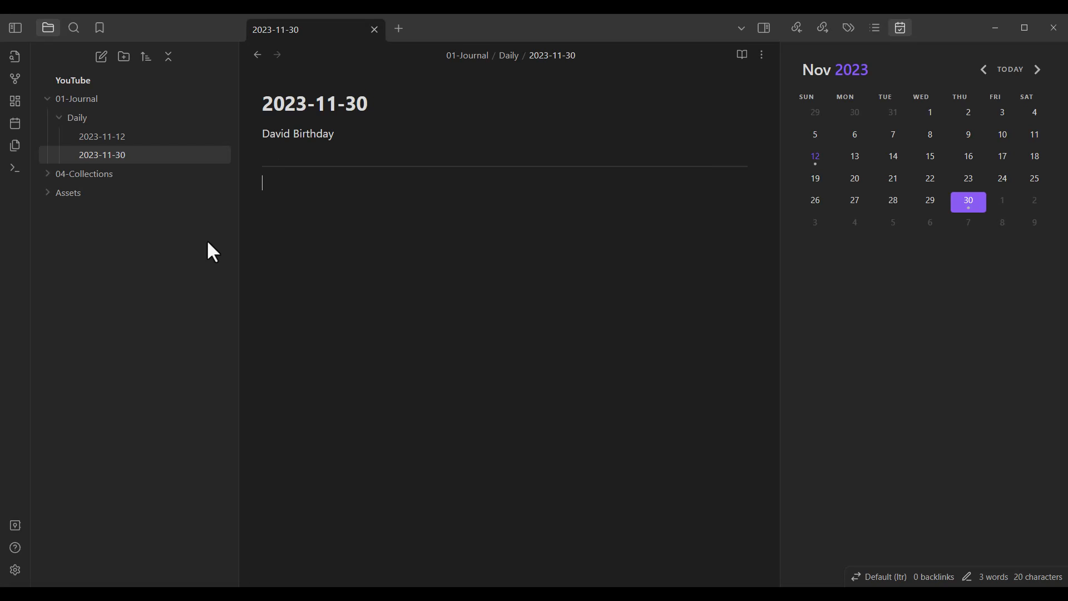
click(267, 149)
key(Delete)
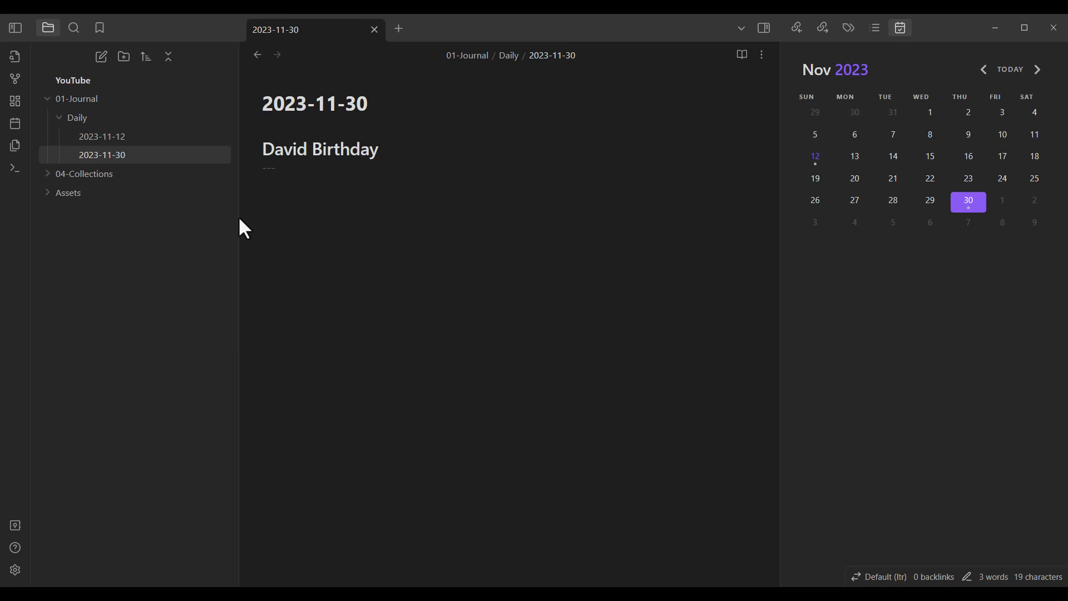
key(Return)
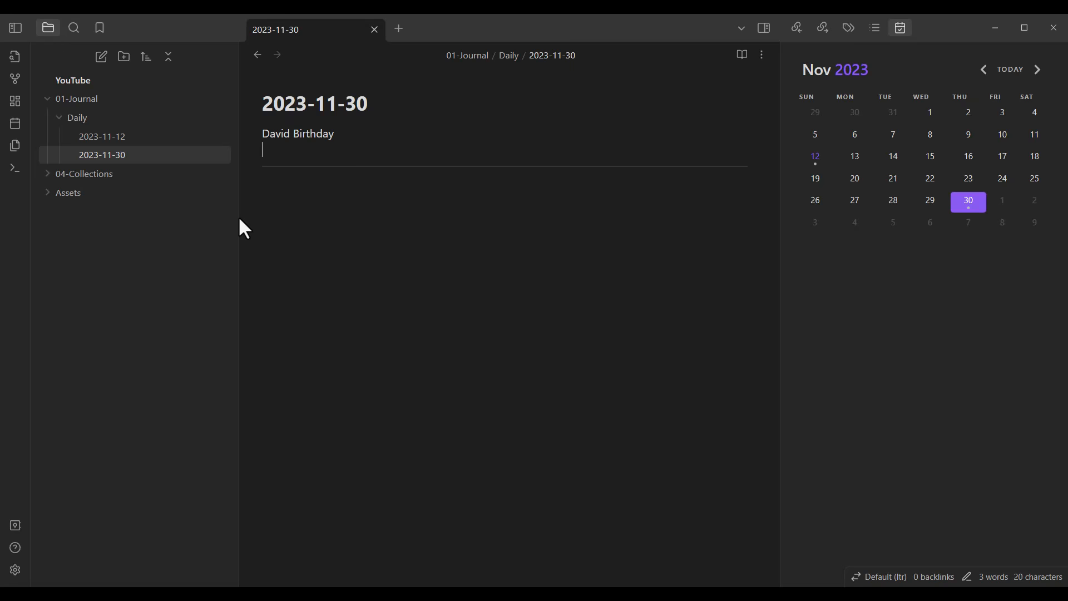
key(Down)
key(Down)
Delete the 2023-11-30 note from the Daily folder
right_click(116, 152)
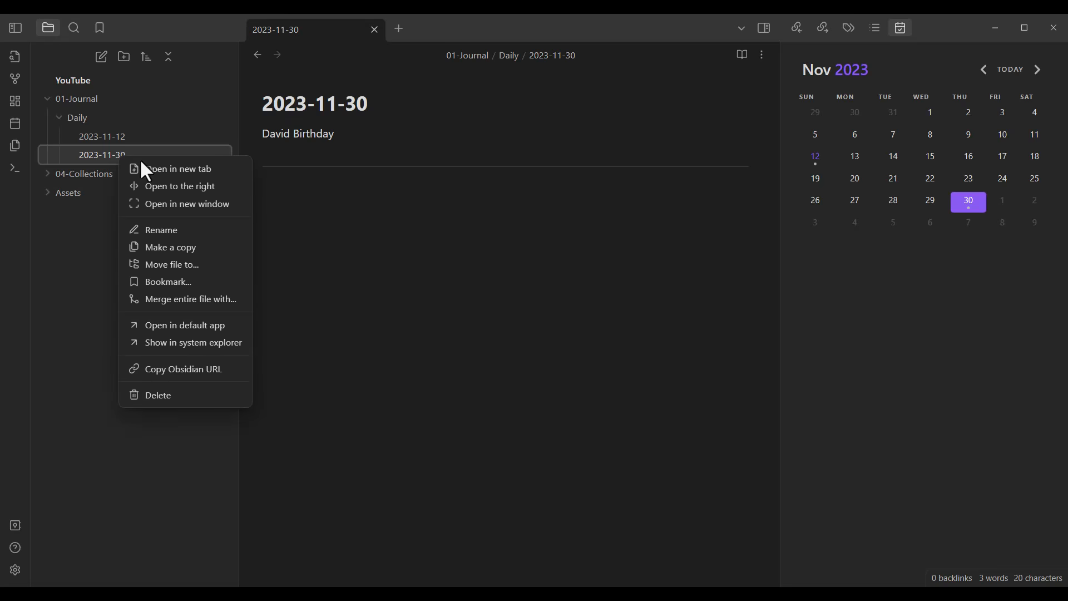
click(186, 396)
click(645, 353)
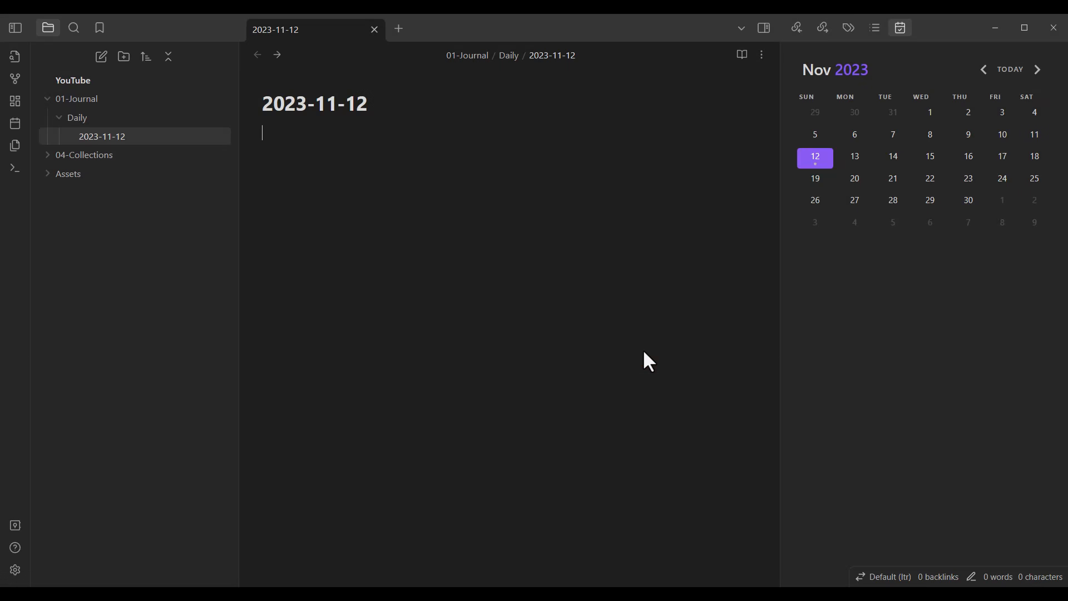